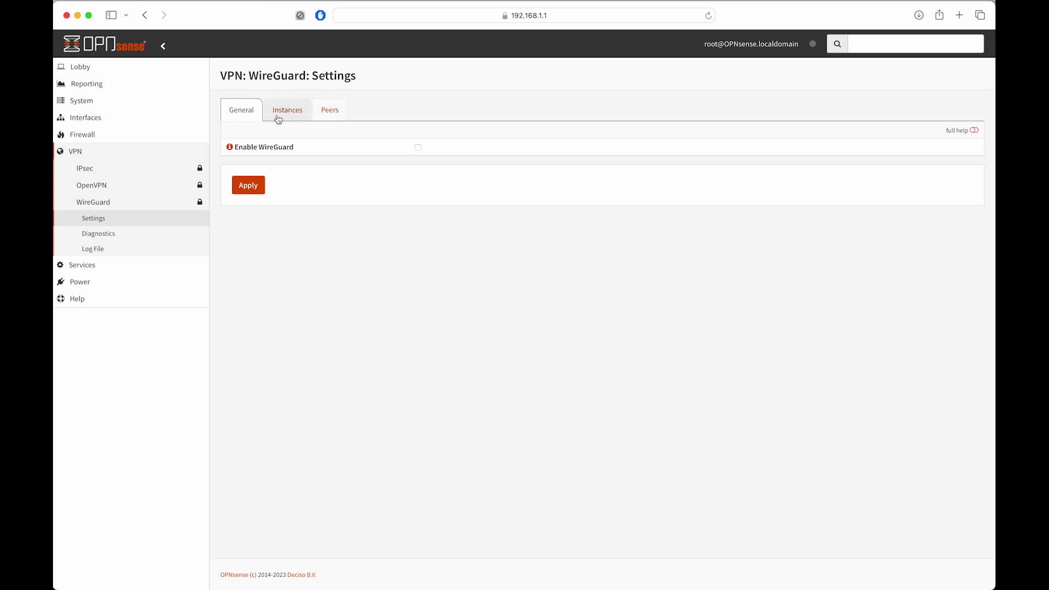
# - Go to the System > Firmware > Plugins list
pyautogui.click(117, 103)
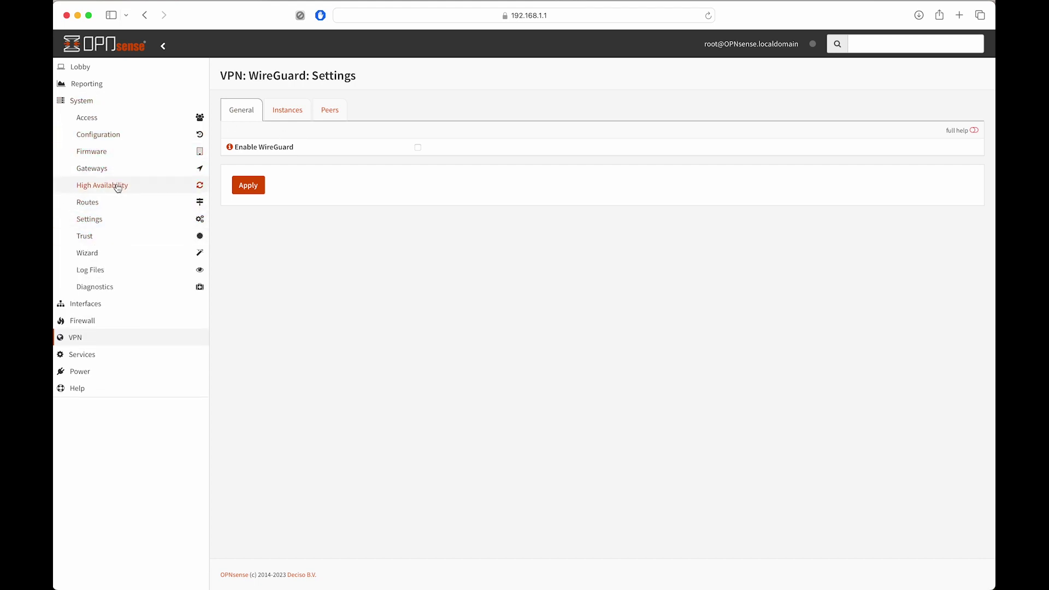
pyautogui.click(117, 138)
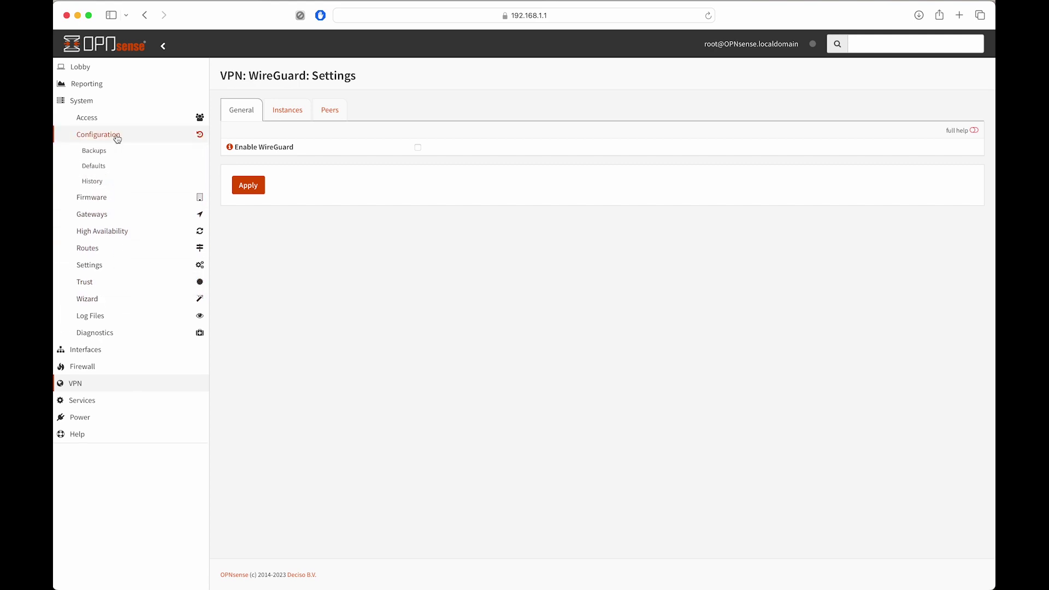
pyautogui.click(117, 138)
pyautogui.click(115, 157)
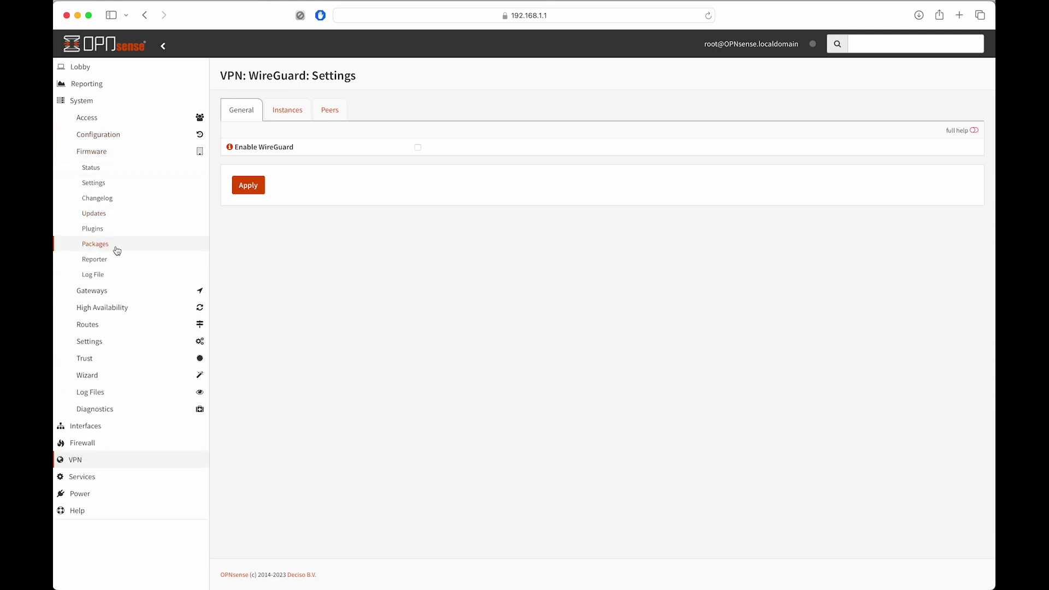
pyautogui.click(119, 229)
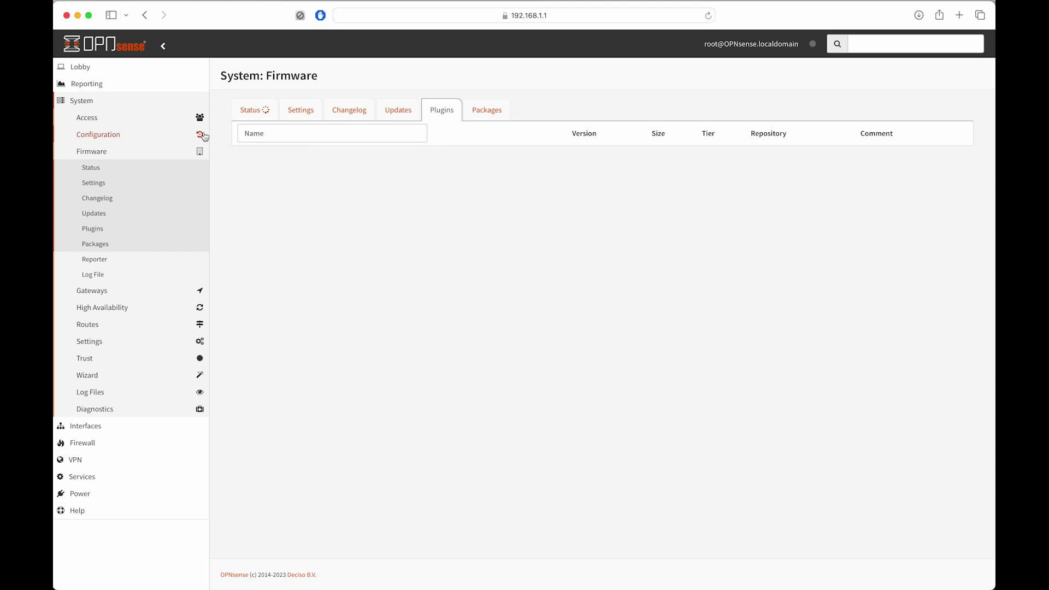
# - Filter plugins by name 'wir' to show os-wireguard (installed) and os-wireguard-go
pyautogui.click(273, 137)
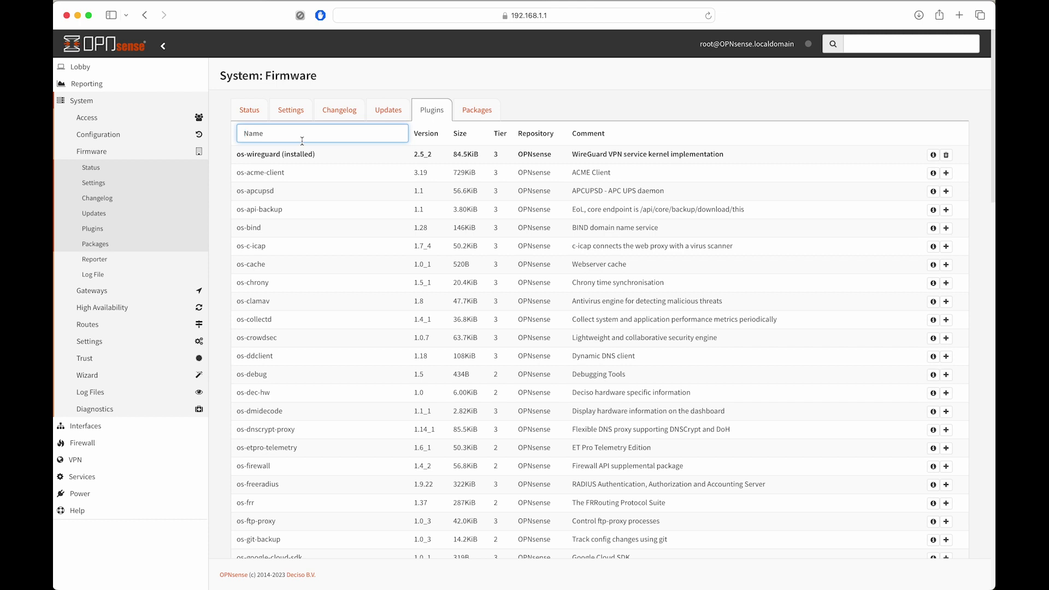
pyautogui.write('wirg')
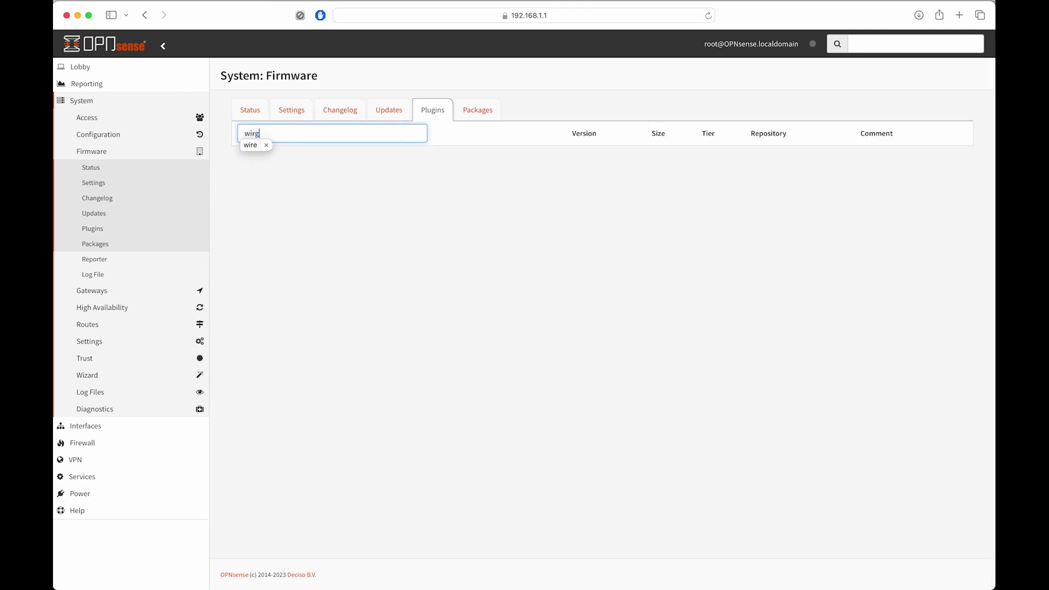
pyautogui.press('BackSpace')
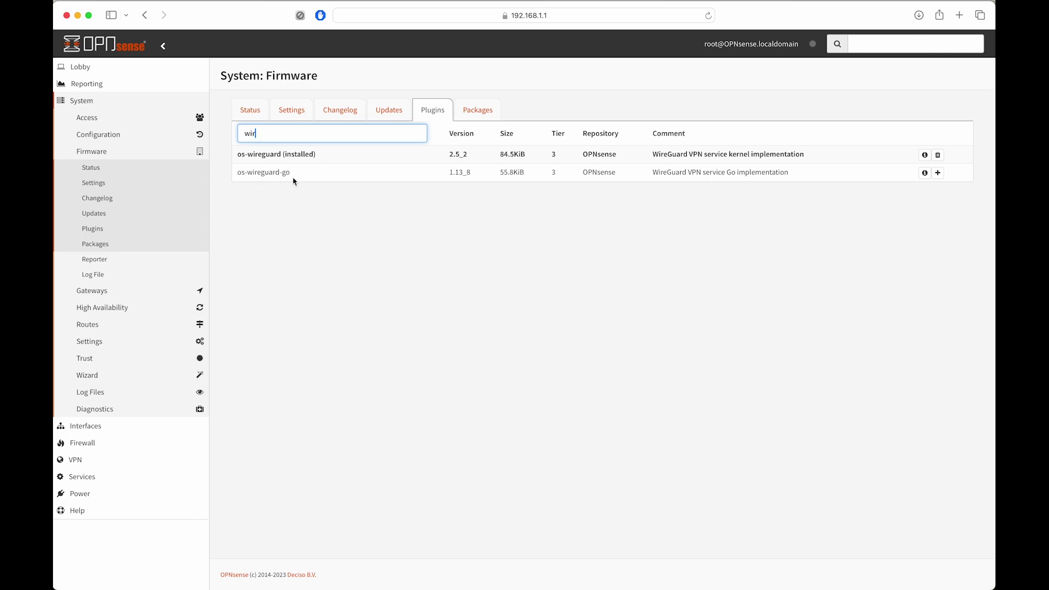
# - Go to VPN > WireGuard > Settings from the sidebar
pyautogui.click(76, 461)
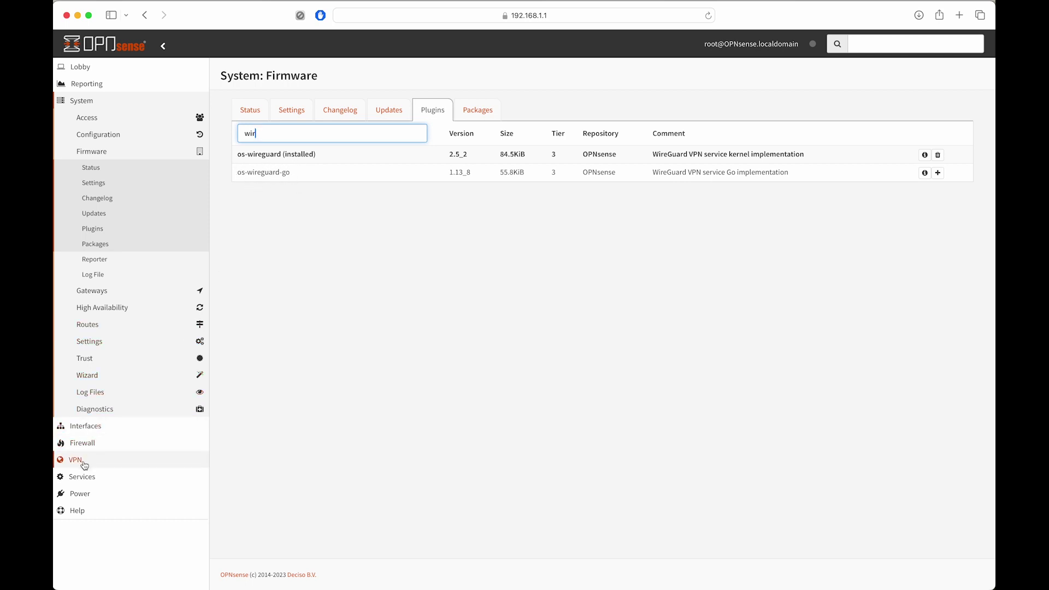
pyautogui.click(129, 204)
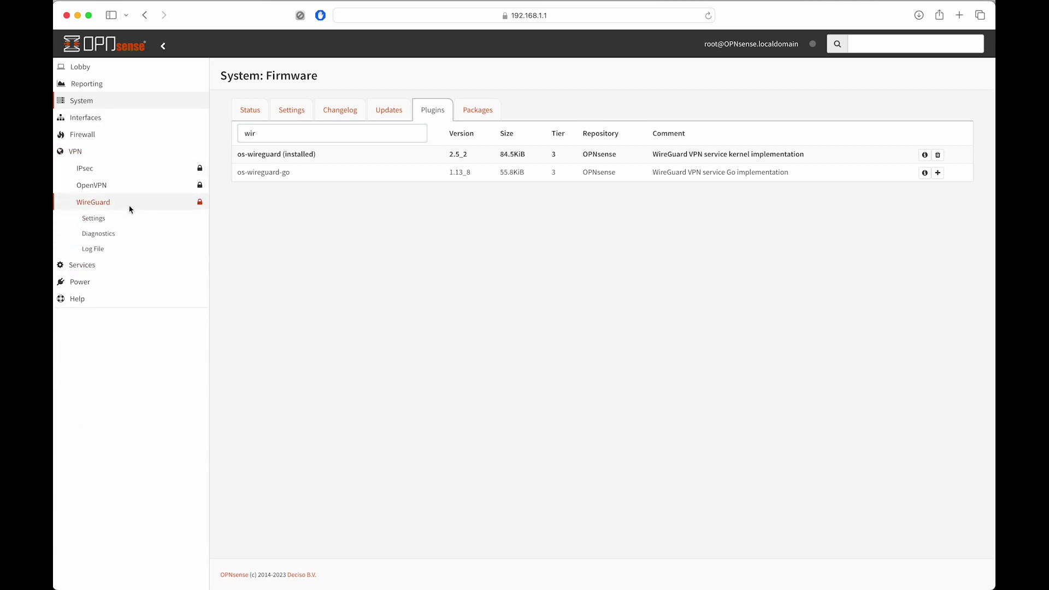
pyautogui.click(125, 218)
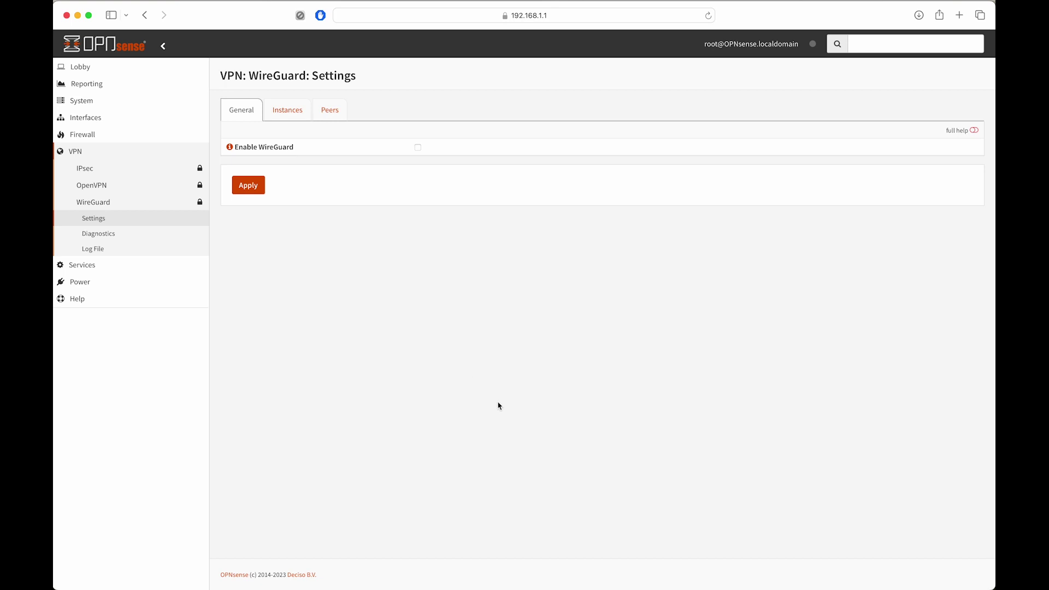
# - Start adding a peer on the Peers tab, with test_wg.conf open alongside
pyautogui.click(331, 111)
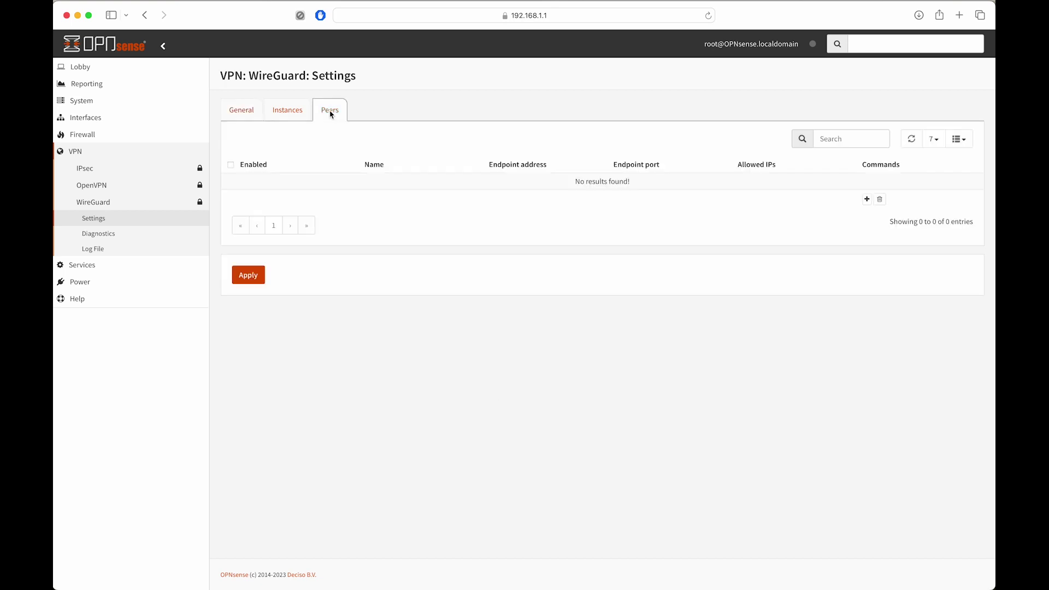
pyautogui.click(867, 199)
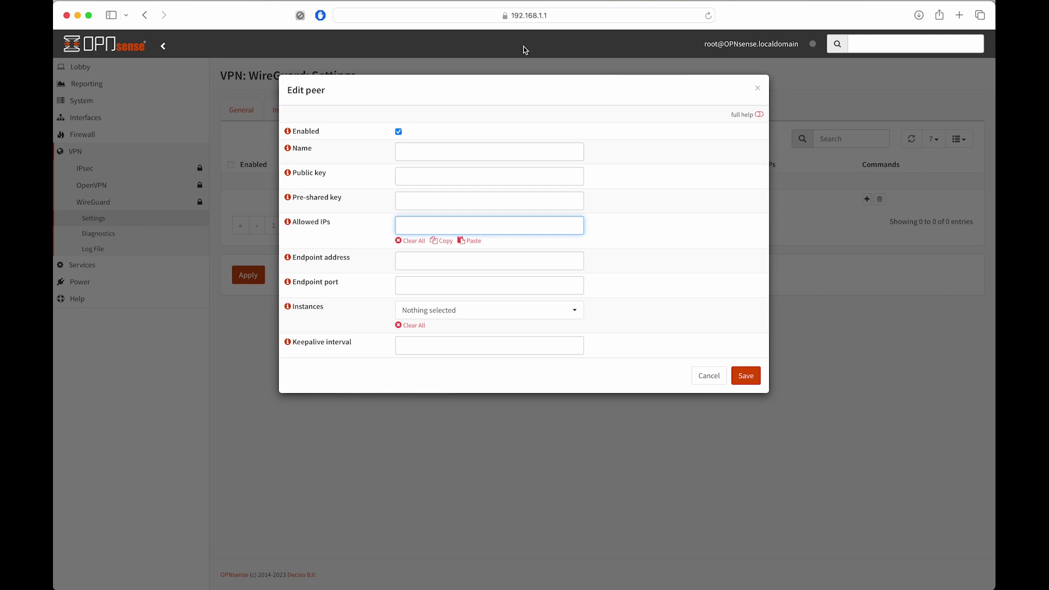
pyautogui.moveTo(474, 589)
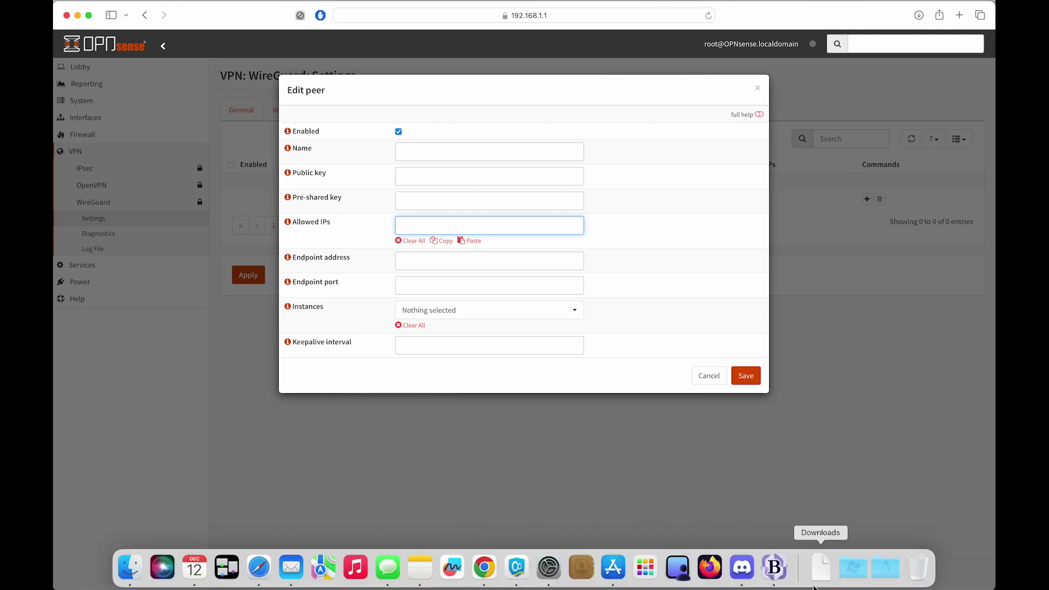
pyautogui.click(776, 568)
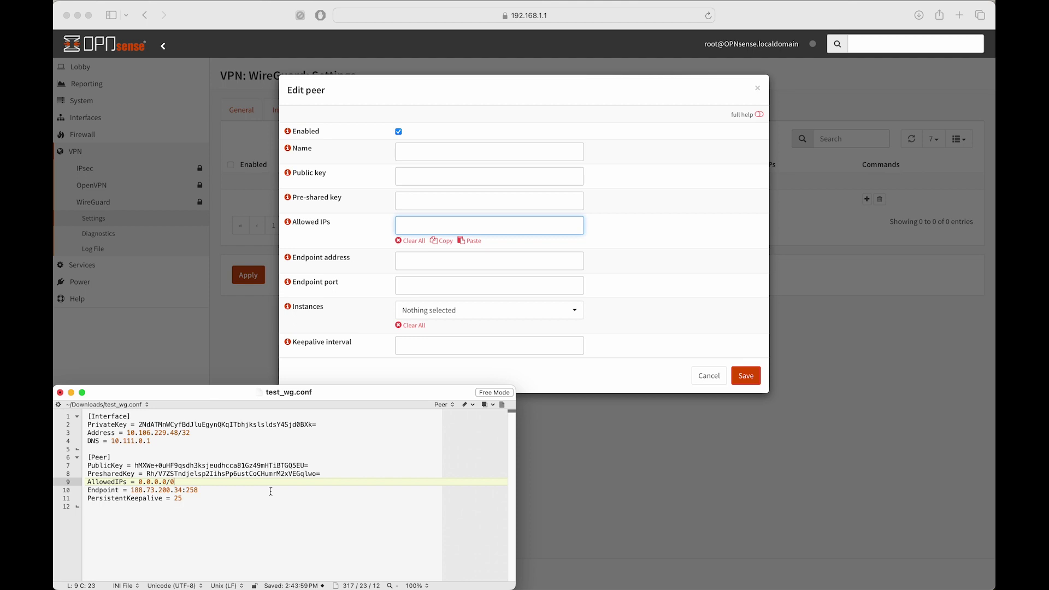
# - Name the new peer MyWGPeer
pyautogui.click(417, 153)
pyautogui.click(416, 153)
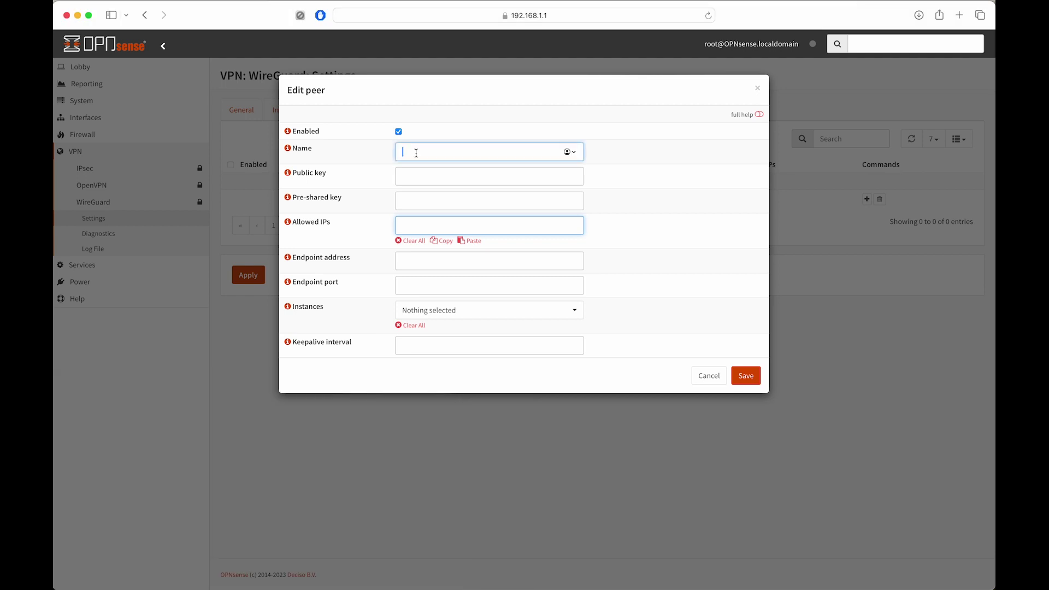
pyautogui.write('MyWGPeer')
# - Copy the PublicKey from test_wg.conf into the peer's Public key field
pyautogui.click(430, 176)
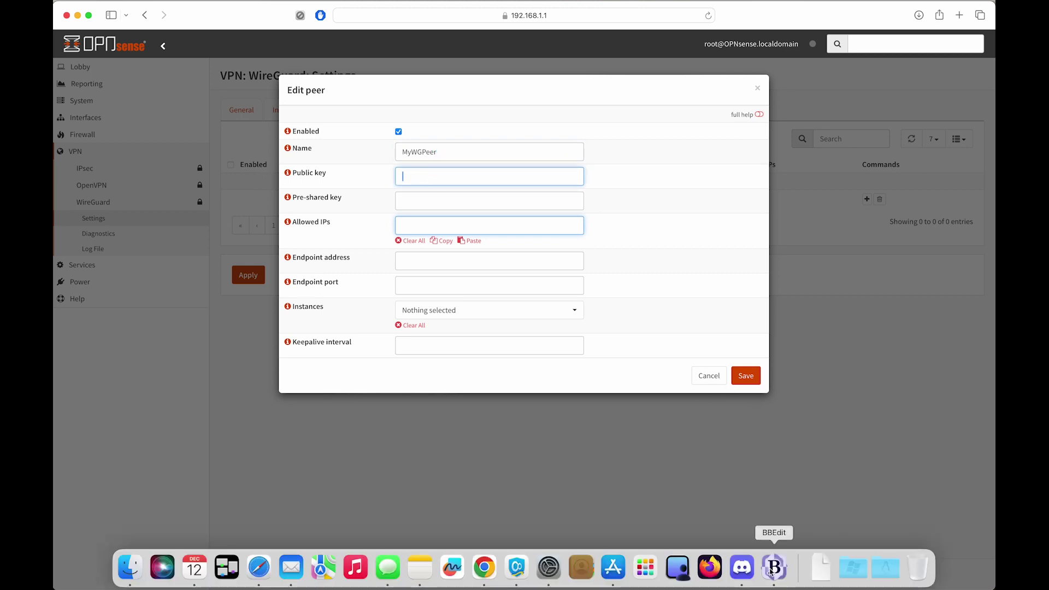
pyautogui.click(771, 571)
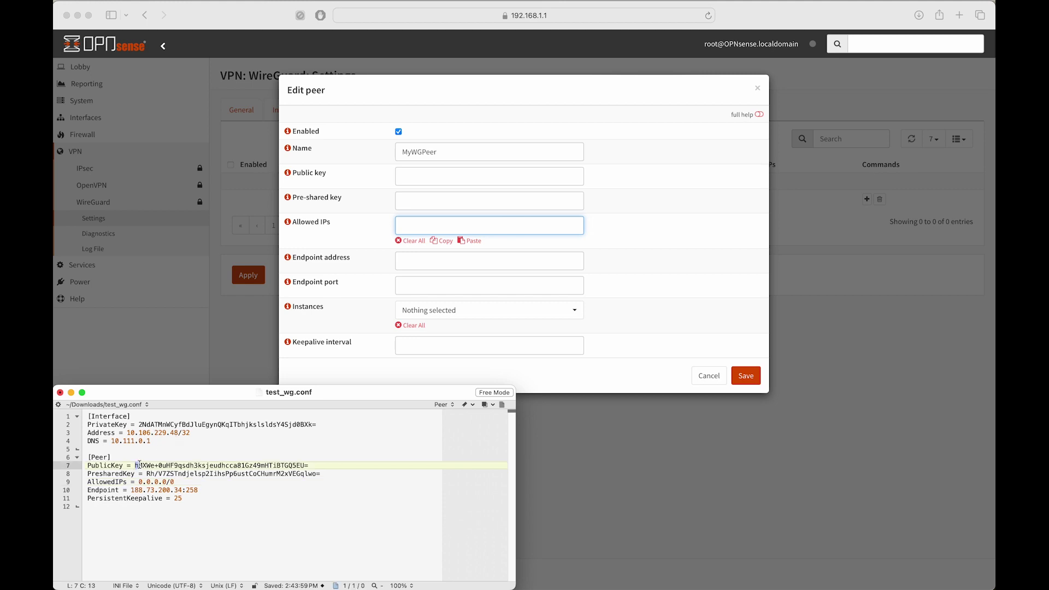
pyautogui.moveTo(139, 465); pyautogui.dragTo(309, 467)
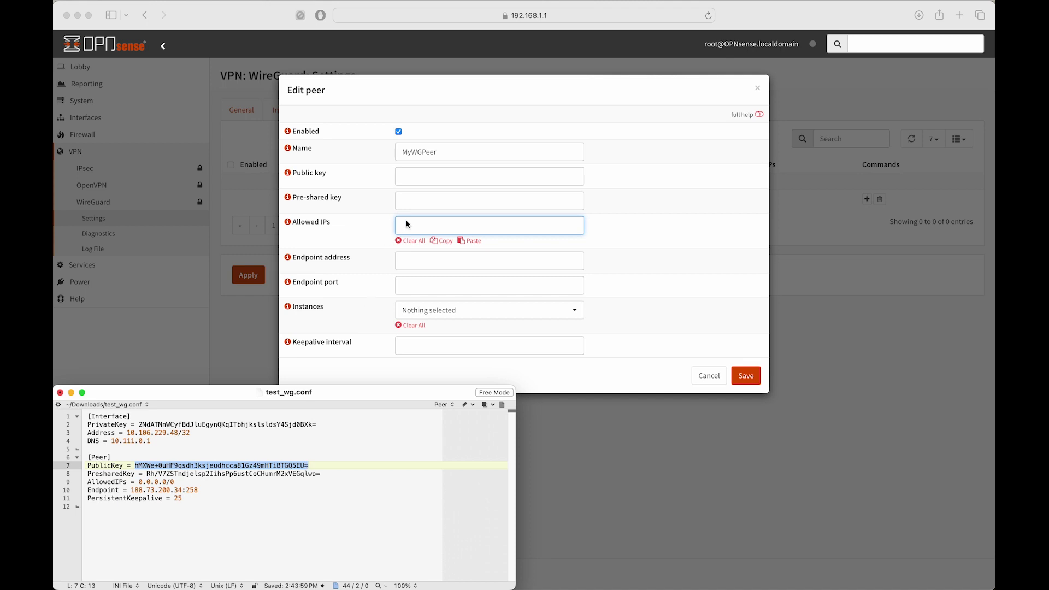
pyautogui.click(443, 177)
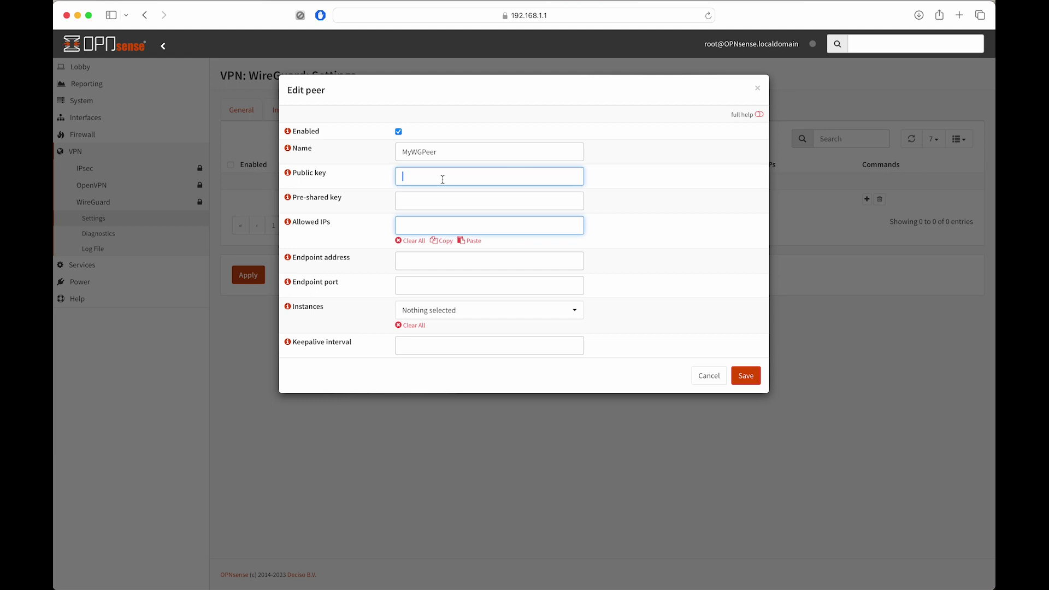
pyautogui.write('MXWe+0uHF5qsdh3ksjeudhcca81Gz49mHTiBTGQ5EU=')
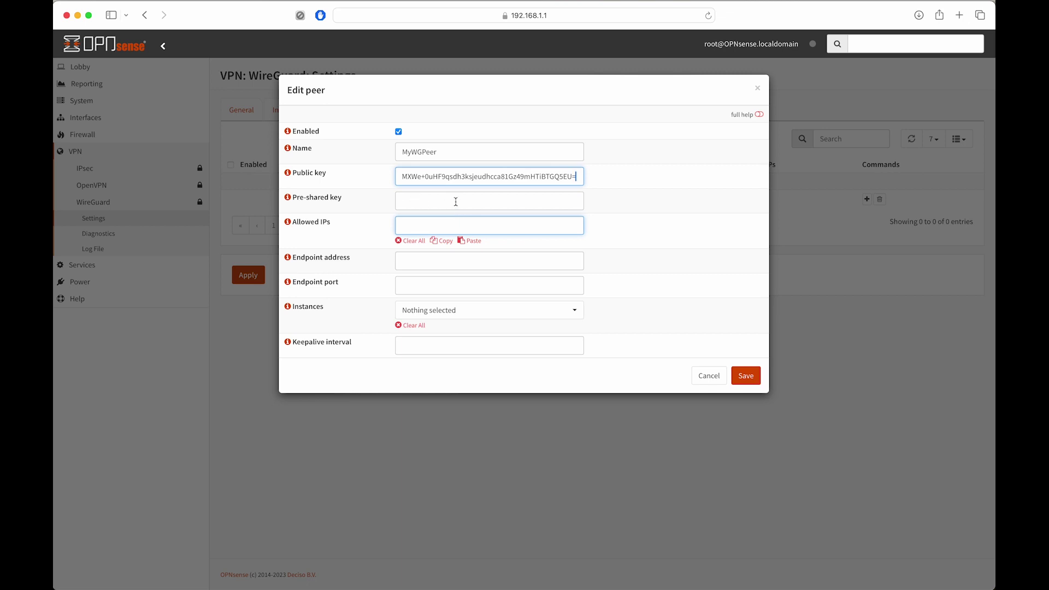
pyautogui.click(455, 201)
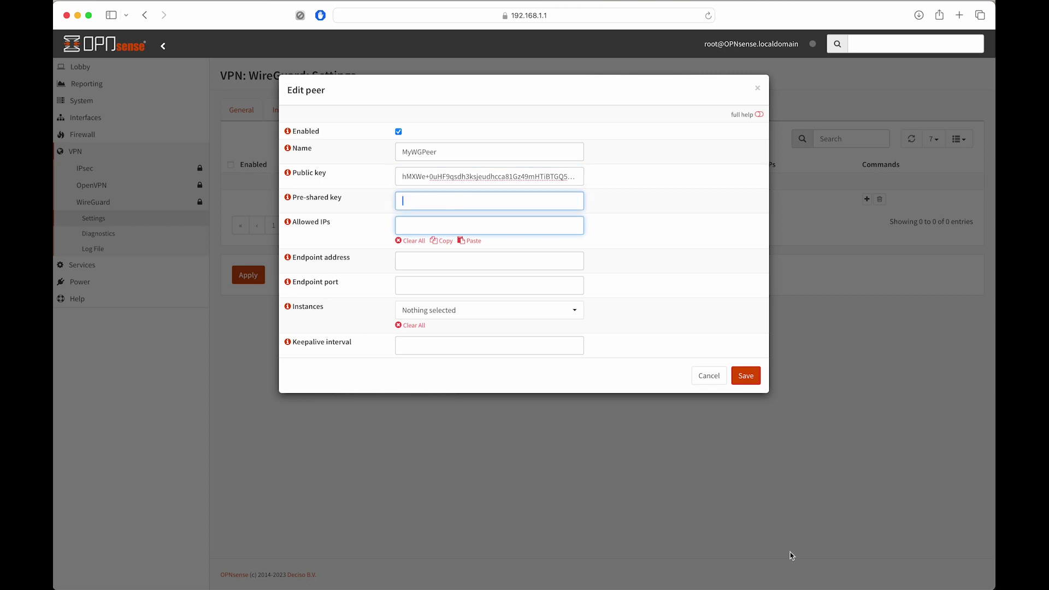
# - Copy the PresharedKey from test_wg.conf into the peer's pre-shared key field
pyautogui.moveTo(821, 571)
pyautogui.click(775, 569)
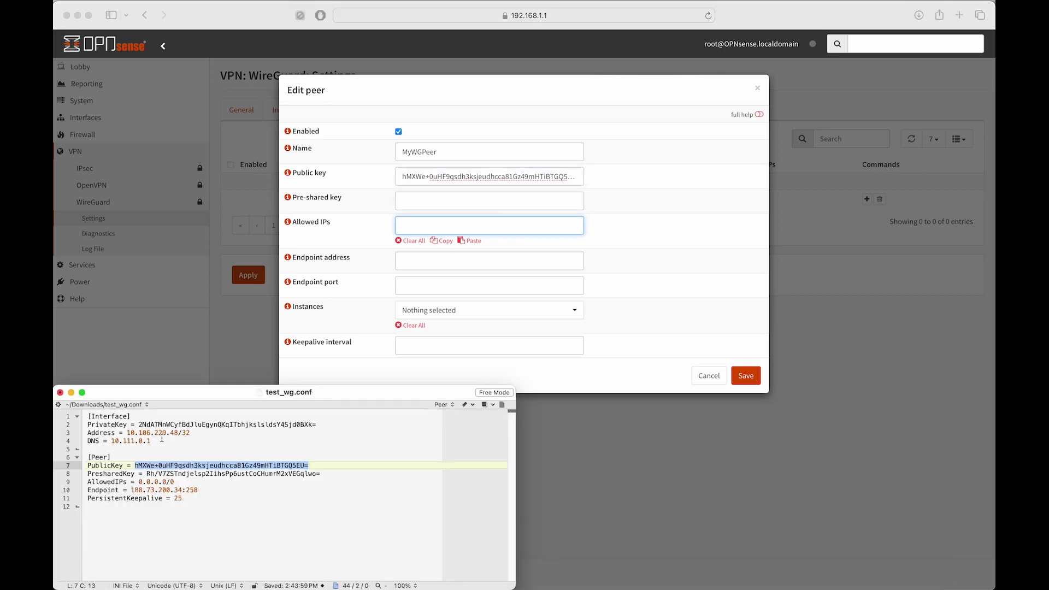
pyautogui.moveTo(147, 474); pyautogui.dragTo(324, 475)
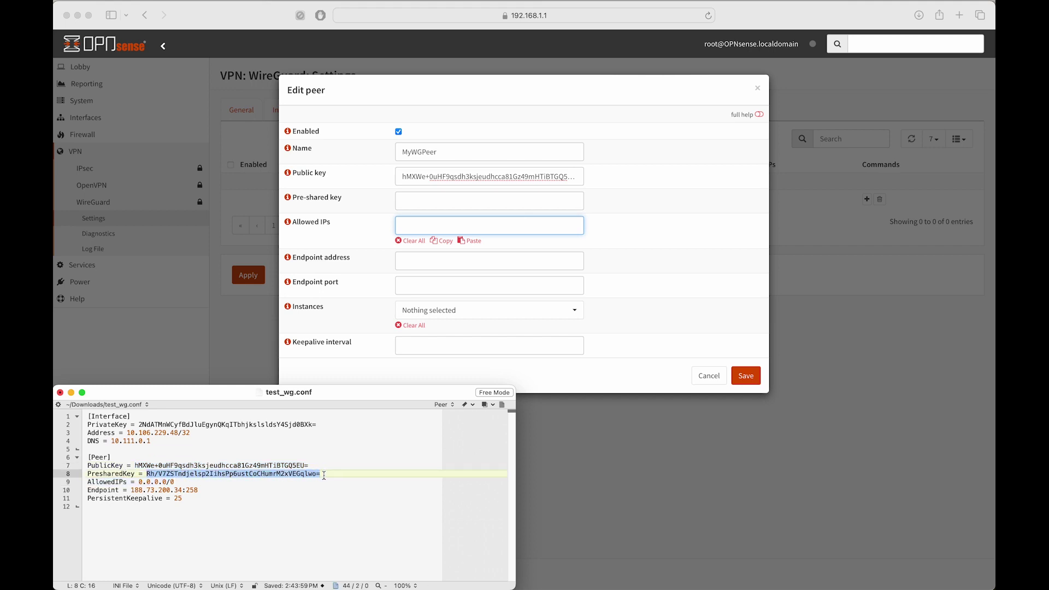
pyautogui.click(307, 475)
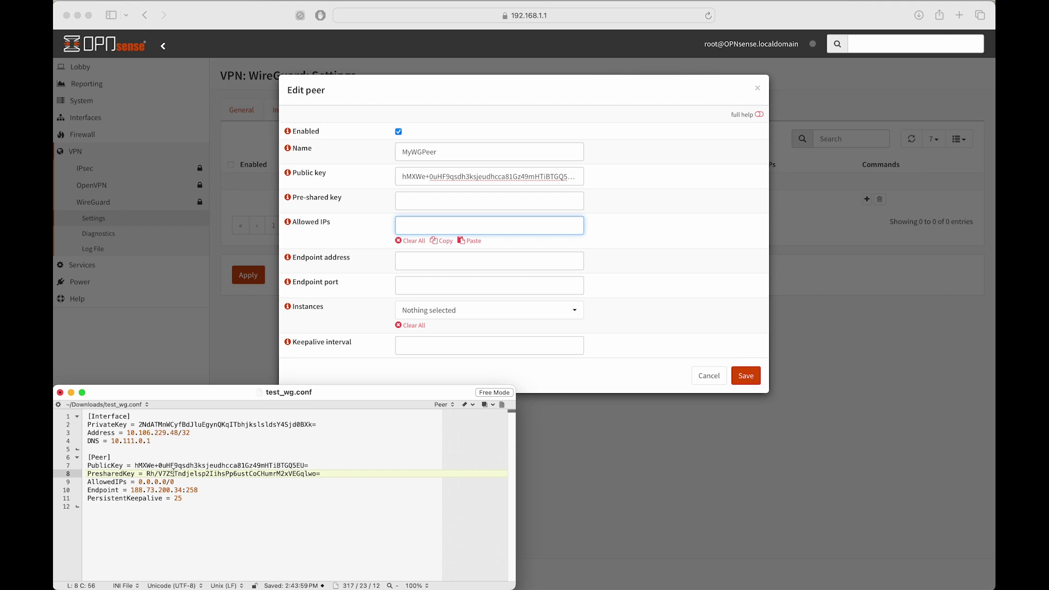
pyautogui.moveTo(146, 474); pyautogui.dragTo(295, 476)
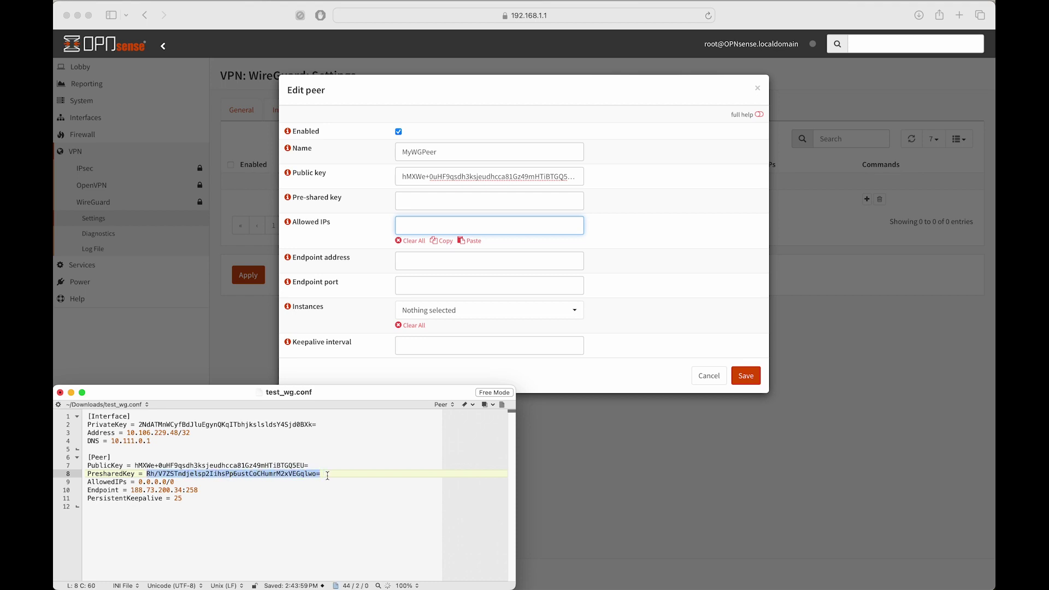
pyautogui.rightClick(295, 476)
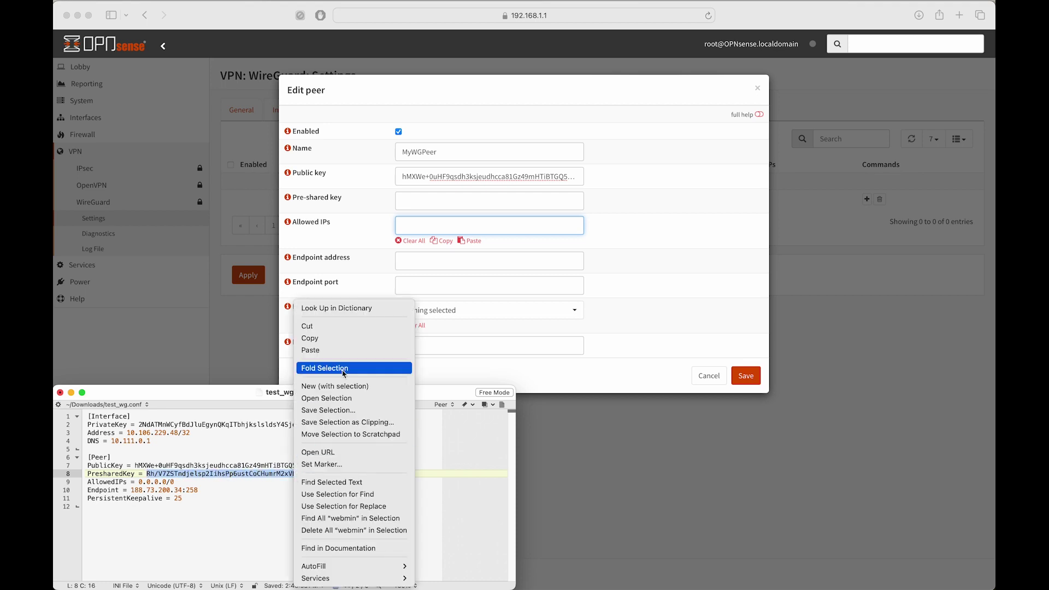
pyautogui.click(339, 339)
pyautogui.click(449, 204)
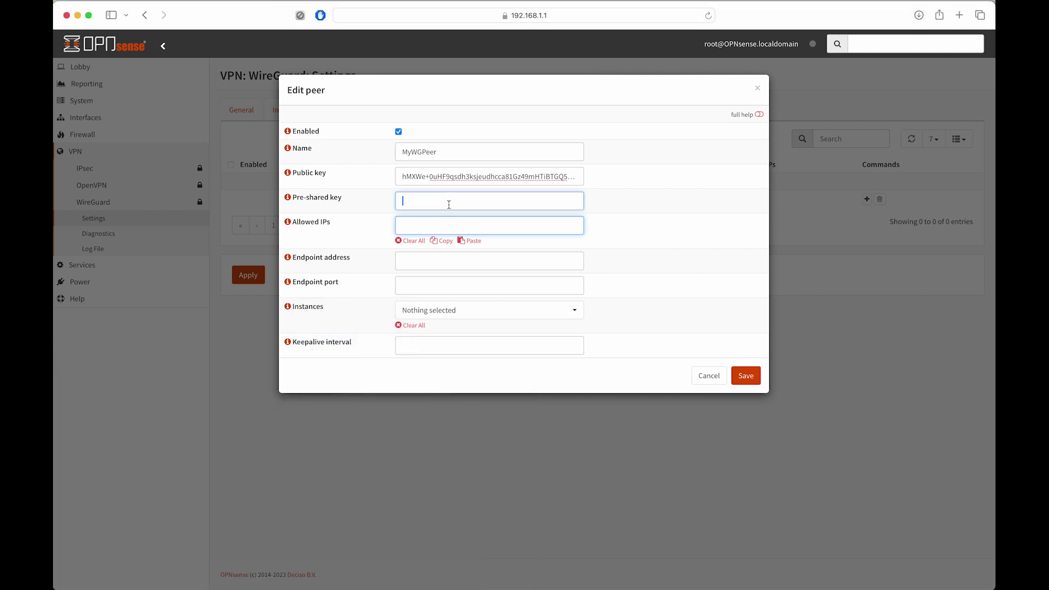
pyautogui.rightClick(449, 205)
pyautogui.click(466, 232)
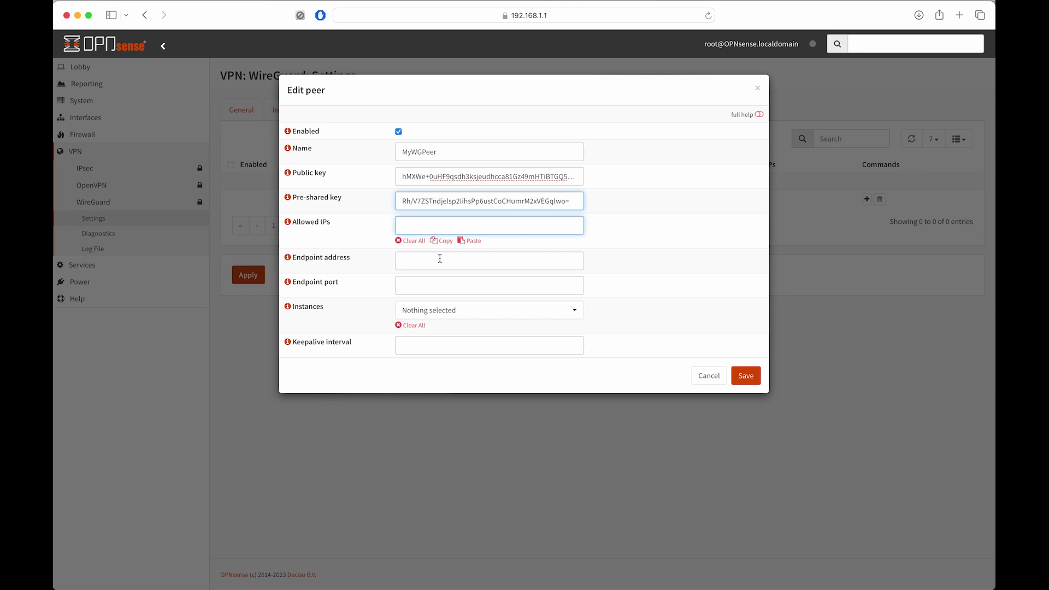
# - Add 0.0.0.0/0 as the peer's allowed IP
pyautogui.click(410, 225)
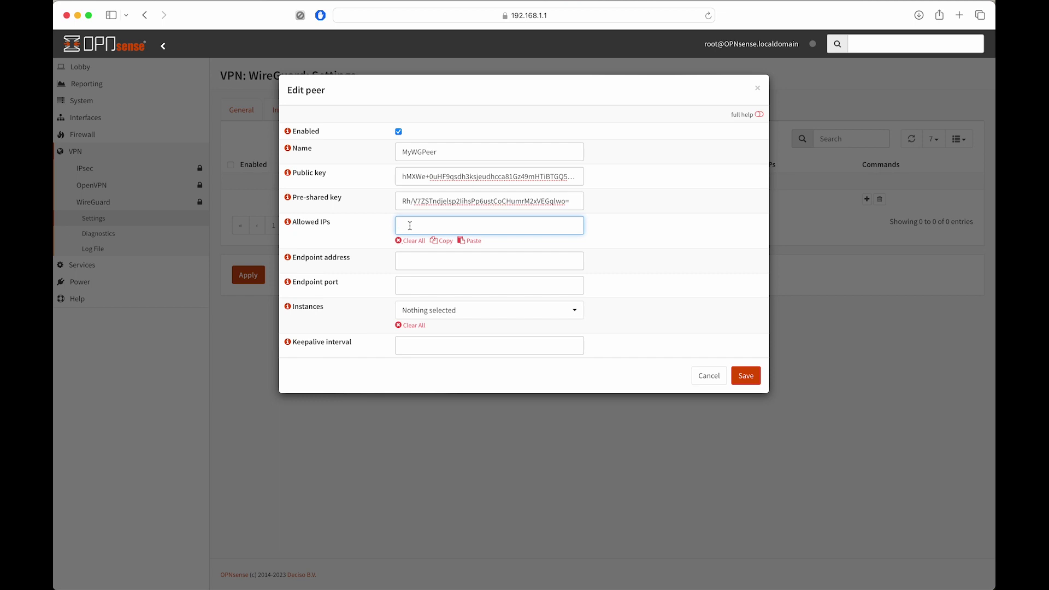
pyautogui.write('0')
pyautogui.press('BackSpace')
pyautogui.write('0.0.0.0/0')
pyautogui.press('Return')
pyautogui.click(431, 263)
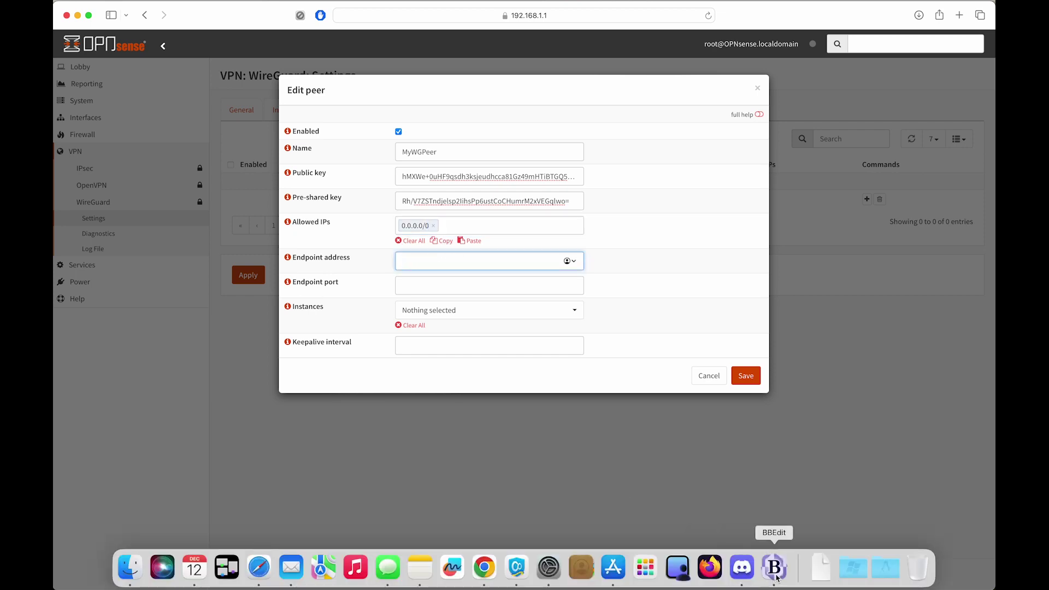
pyautogui.click(773, 568)
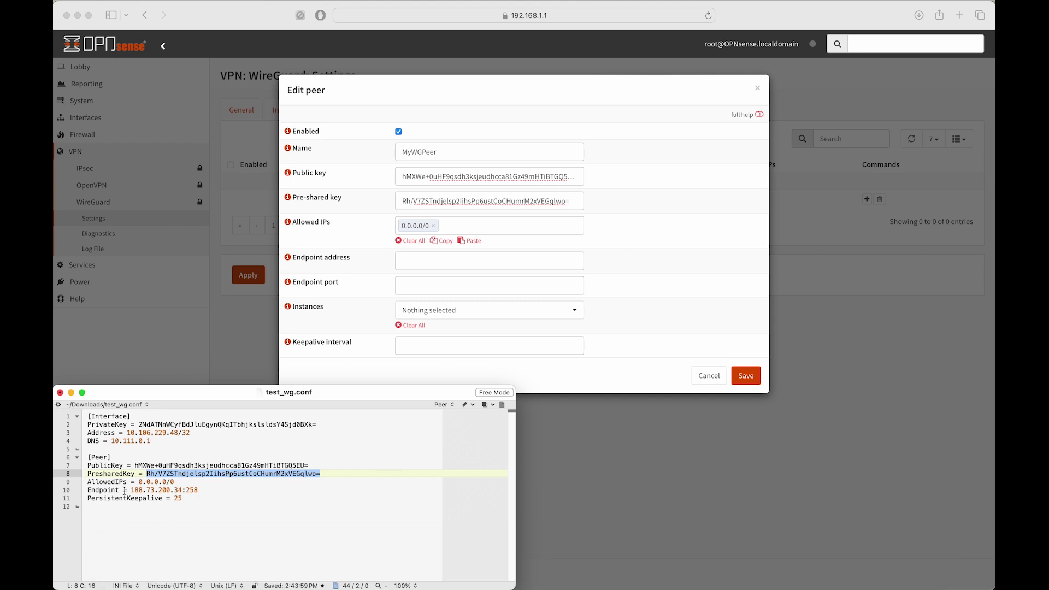
# - Set endpoint 188.73.200.34 with port 258 and save MyWGPeer
pyautogui.moveTo(132, 491); pyautogui.dragTo(184, 490)
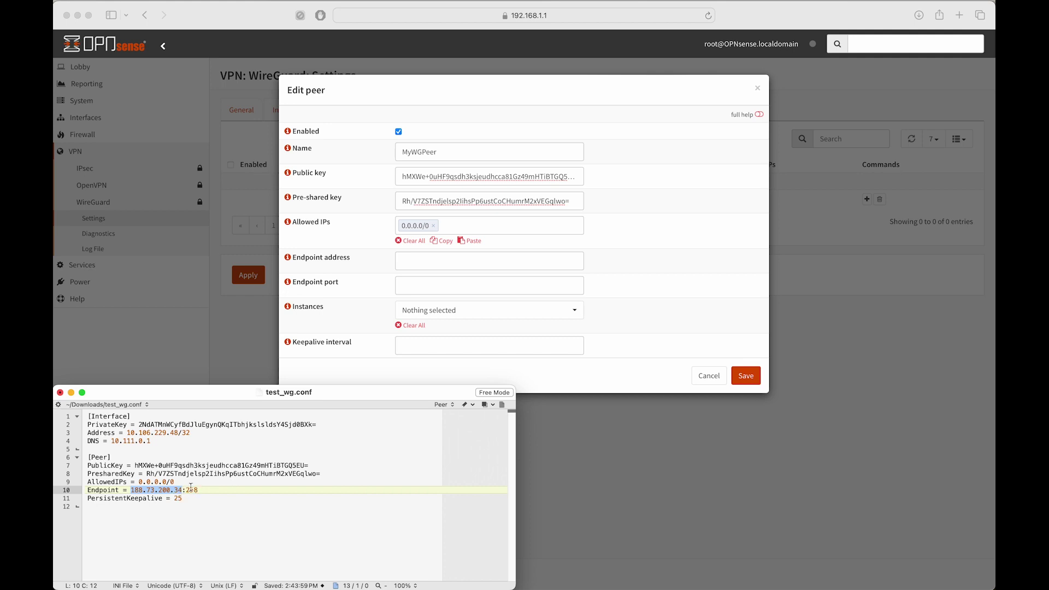
pyautogui.click(433, 262)
pyautogui.press('super+v')
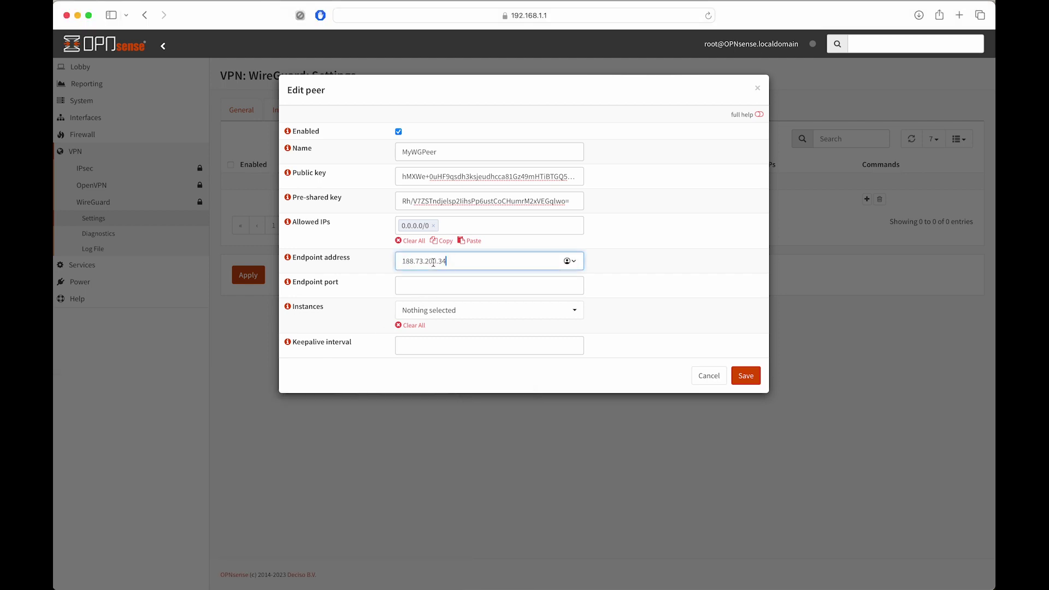
pyautogui.click(416, 286)
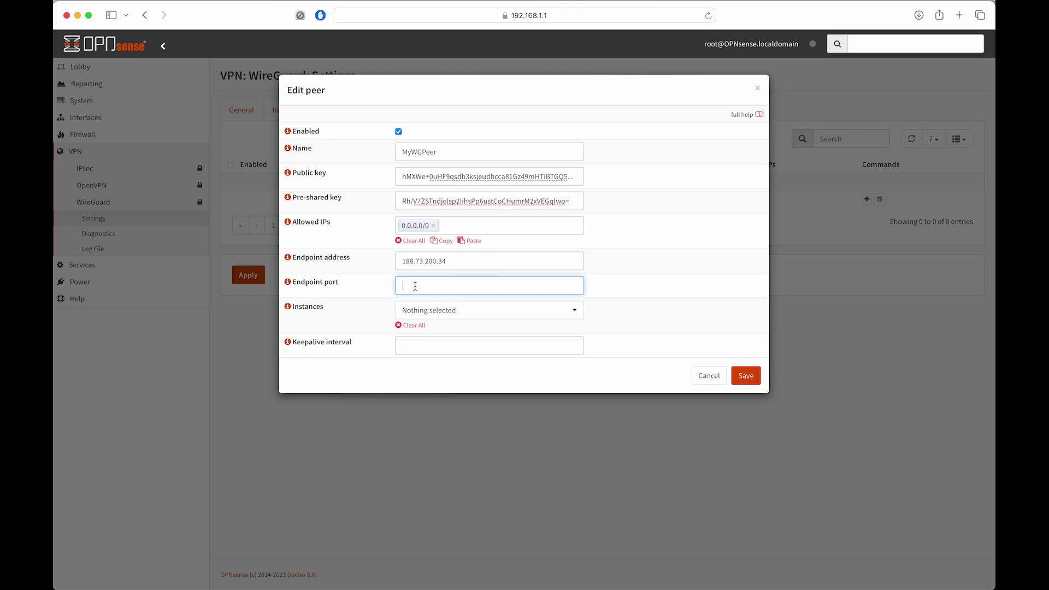
pyautogui.write('258')
pyautogui.click(520, 310)
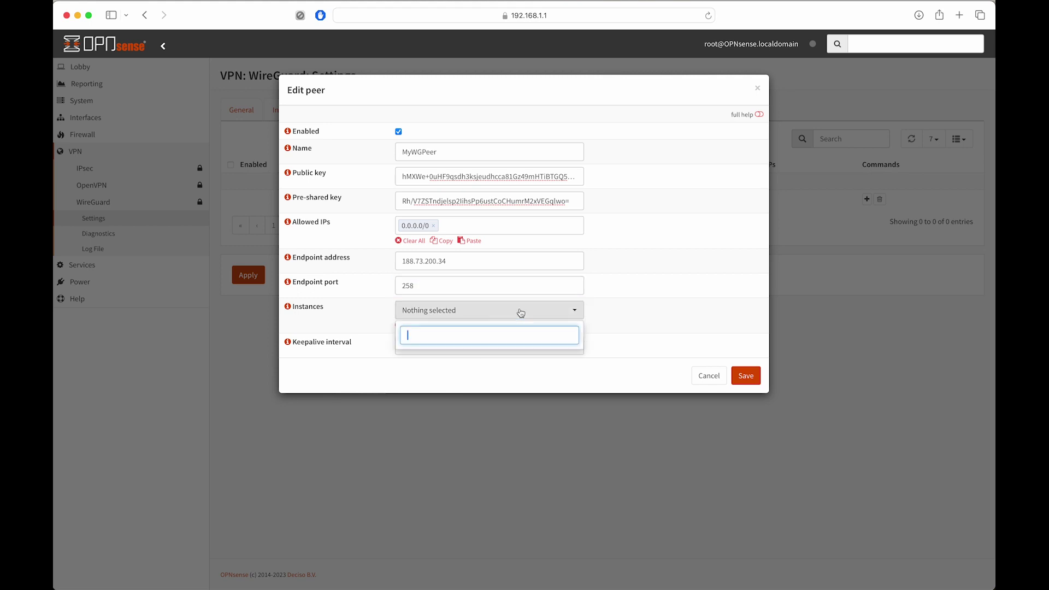
pyautogui.click(521, 311)
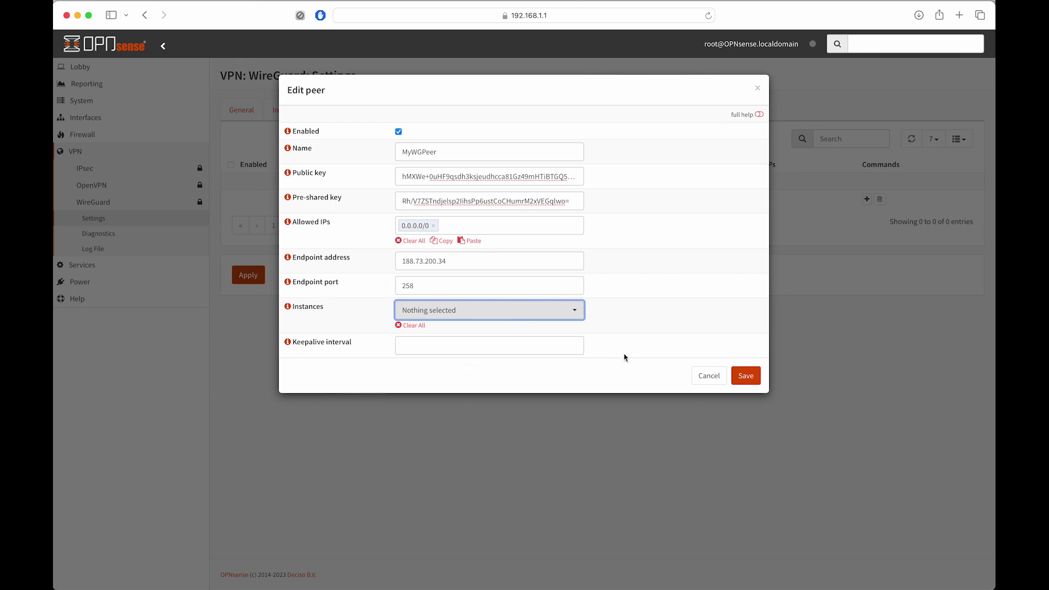
pyautogui.click(744, 376)
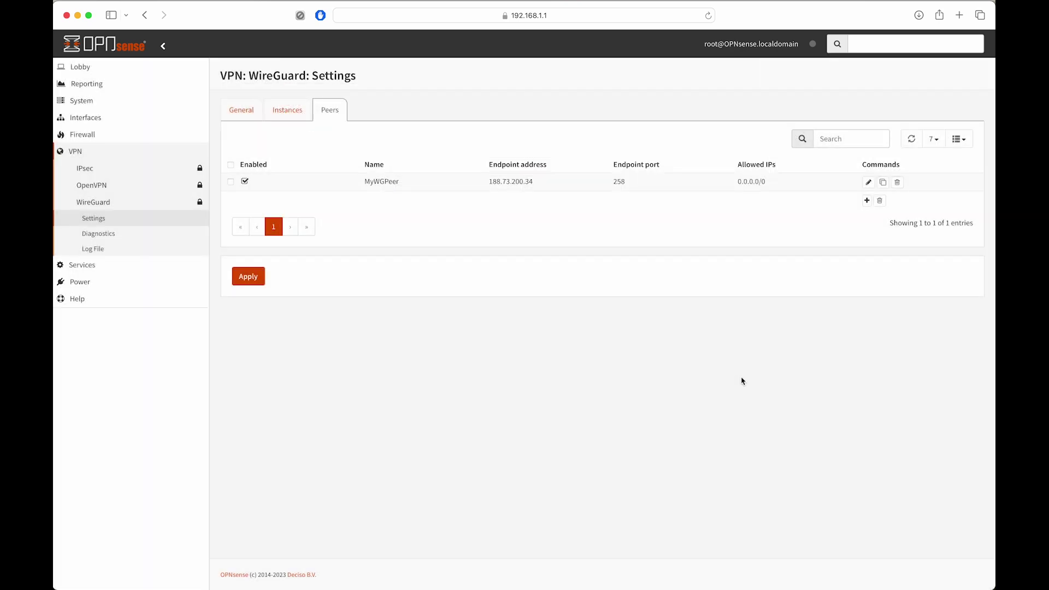
# - Apply the saved peer and start a new instance named MyWGInstance
pyautogui.click(251, 283)
pyautogui.click(292, 113)
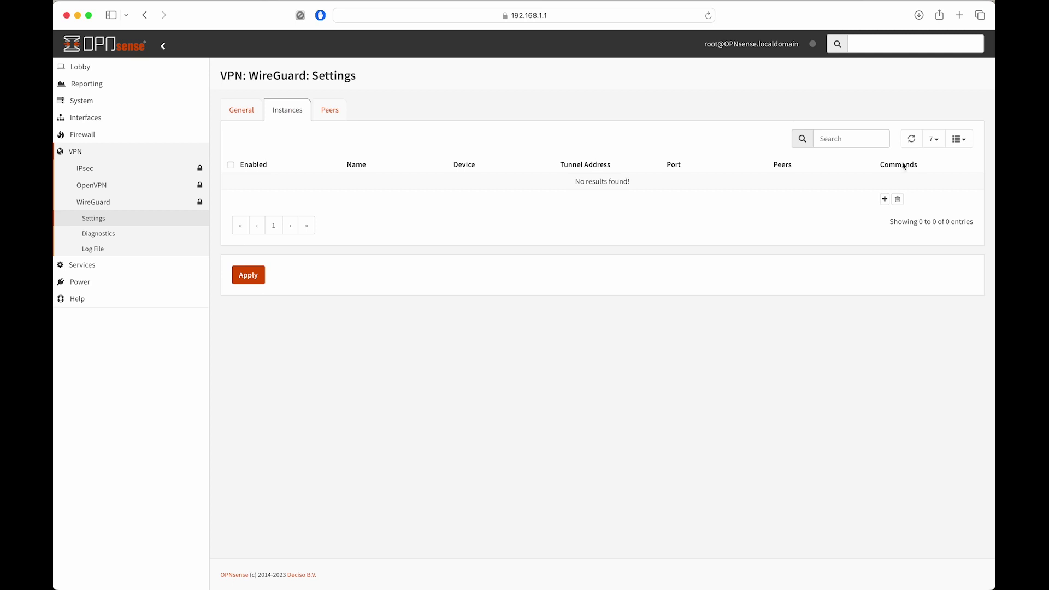
pyautogui.click(885, 199)
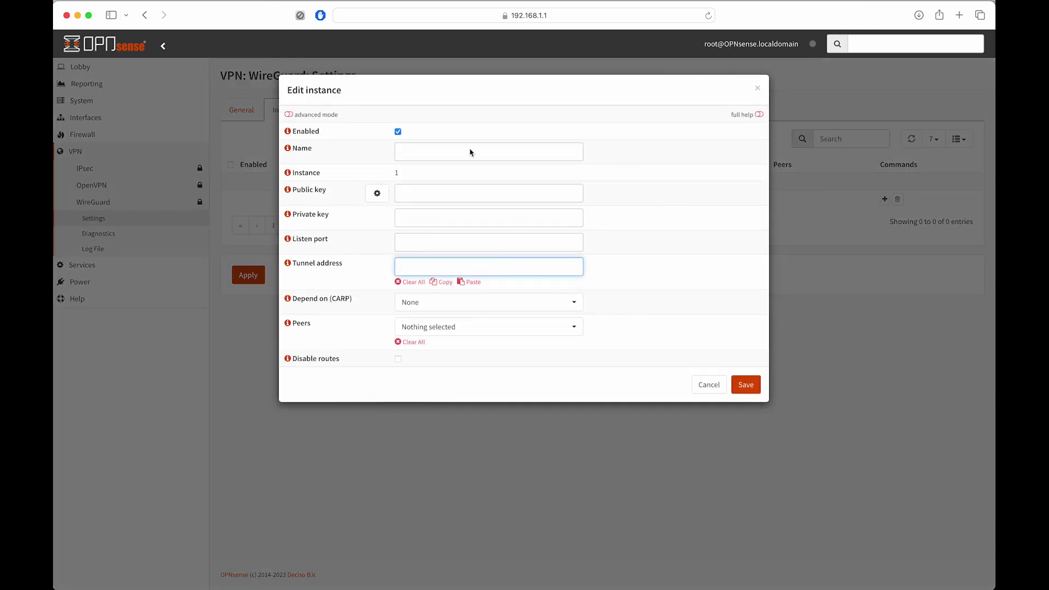
pyautogui.click(430, 151)
pyautogui.write('M')
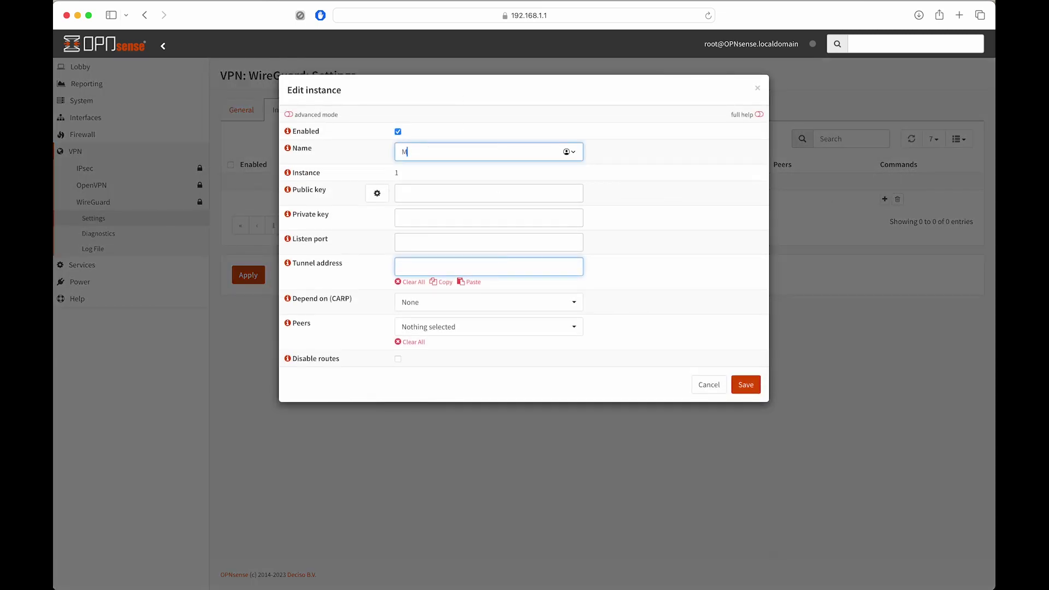
pyautogui.write('yWGInstance')
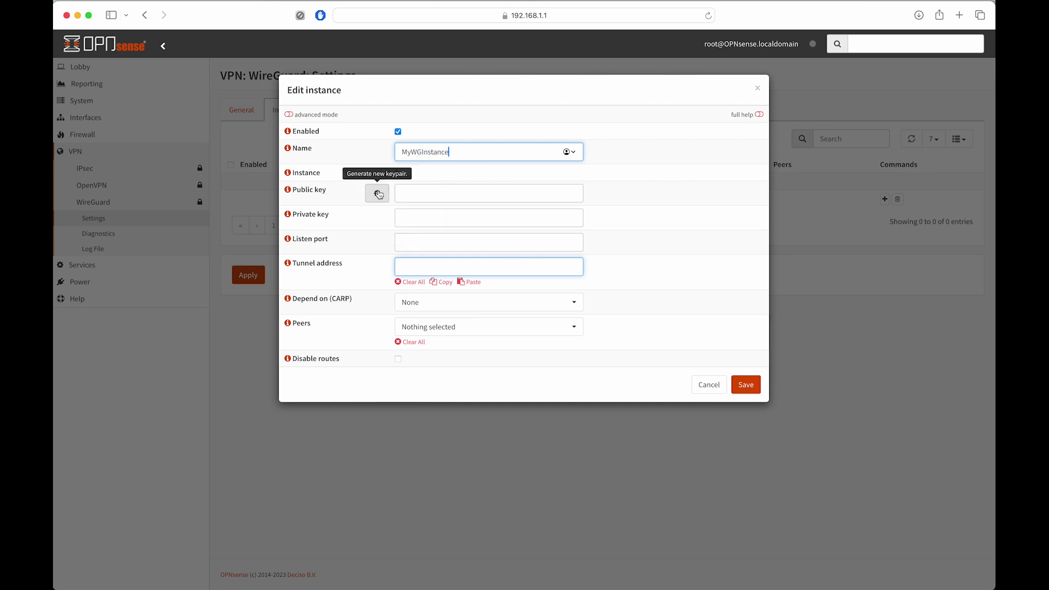
# - Paste the PublicKey from test_wg.conf into the instance's public key field
pyautogui.click(463, 194)
pyautogui.moveTo(806, 586)
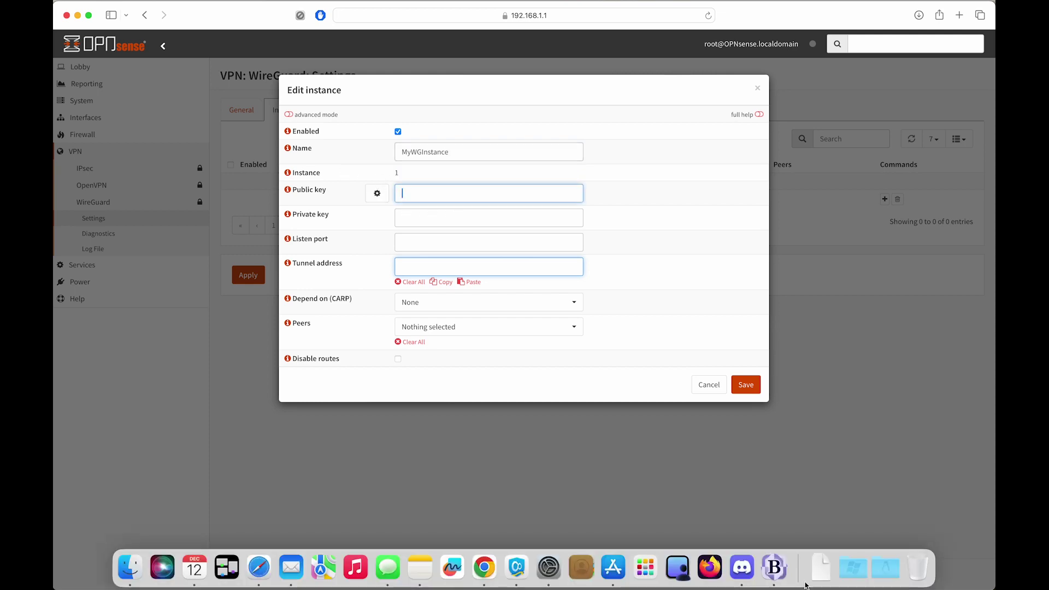
pyautogui.click(775, 569)
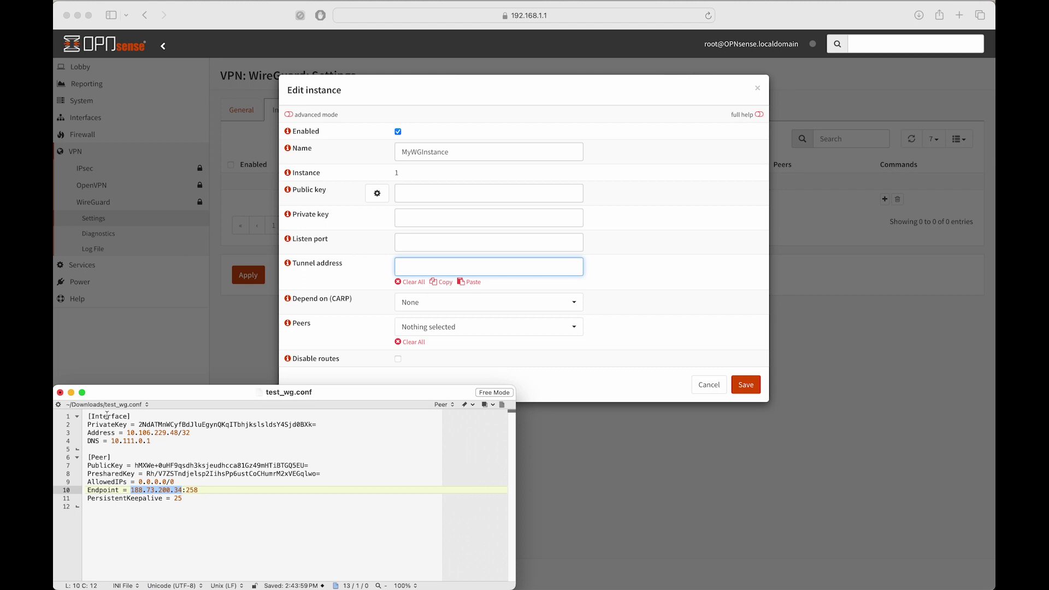
pyautogui.moveTo(135, 466); pyautogui.dragTo(314, 462)
pyautogui.press('super+c')
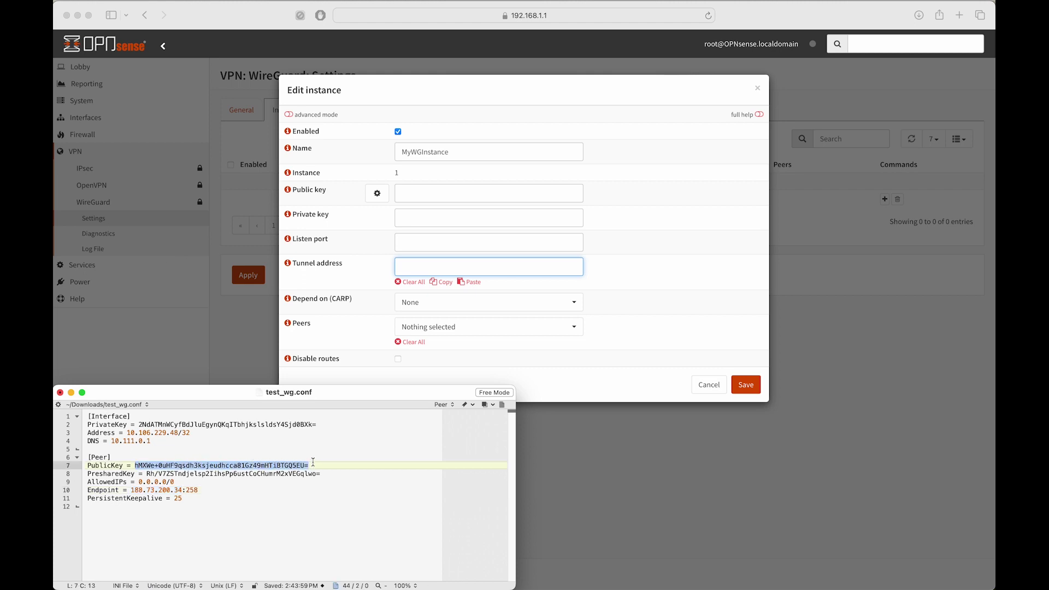
pyautogui.click(427, 193)
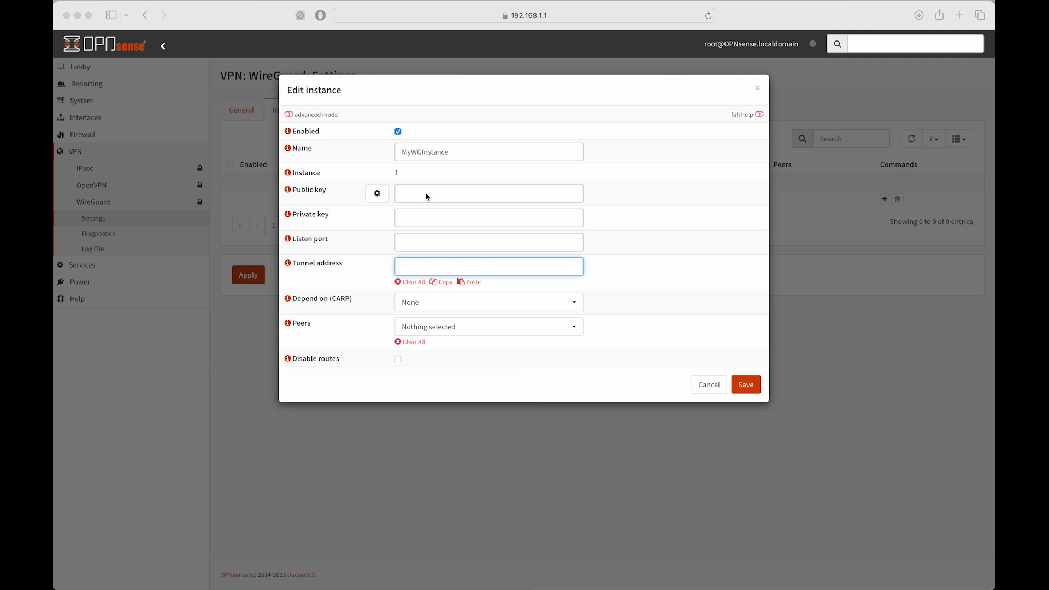
pyautogui.press('super+v')
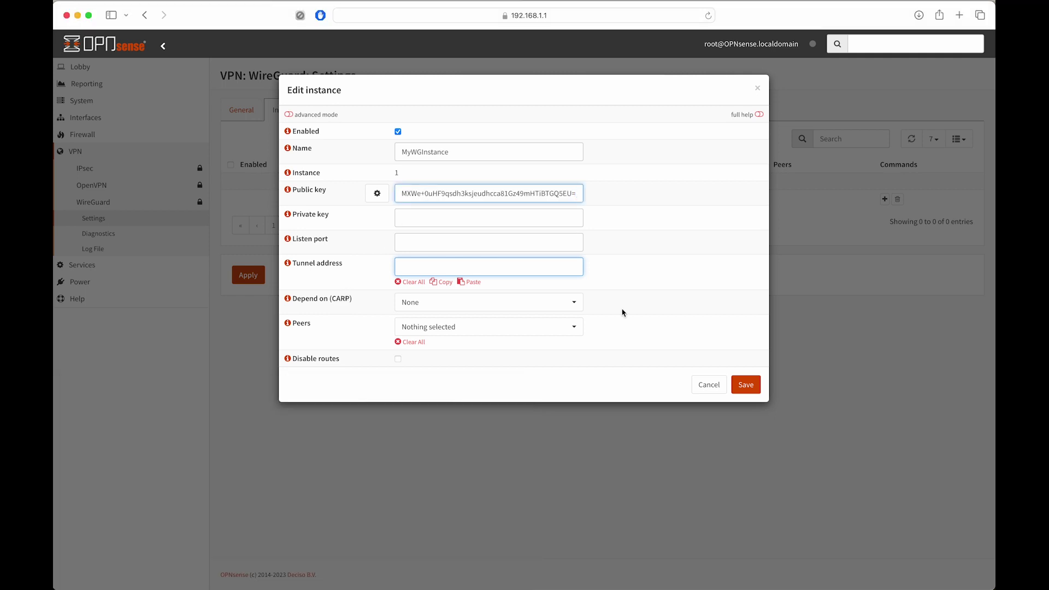
# - Copy the PrivateKey from test_wg.conf into the instance's private key field
pyautogui.click(786, 578)
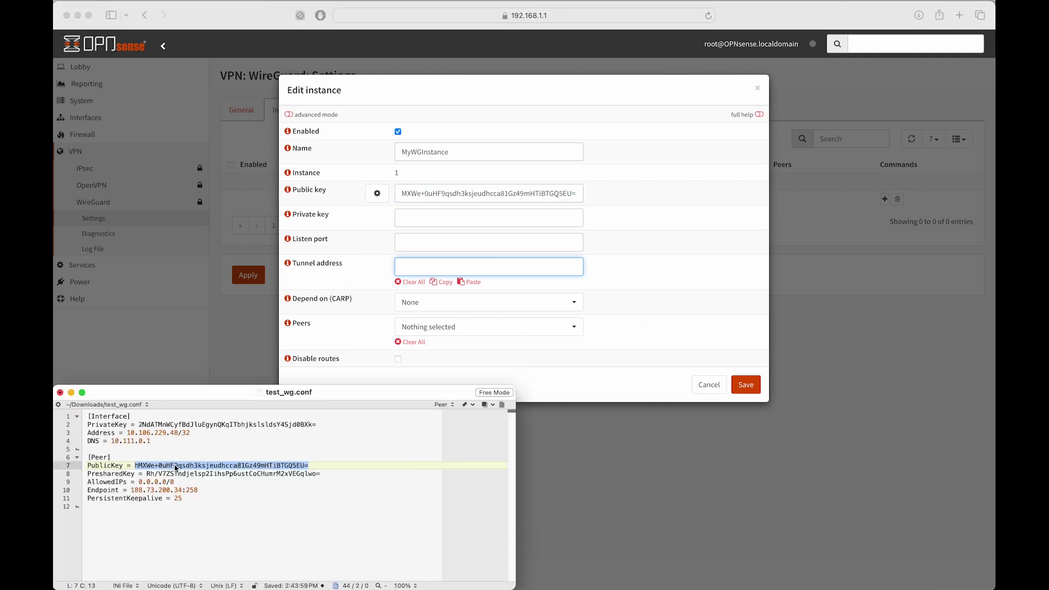
pyautogui.moveTo(139, 425); pyautogui.dragTo(317, 425)
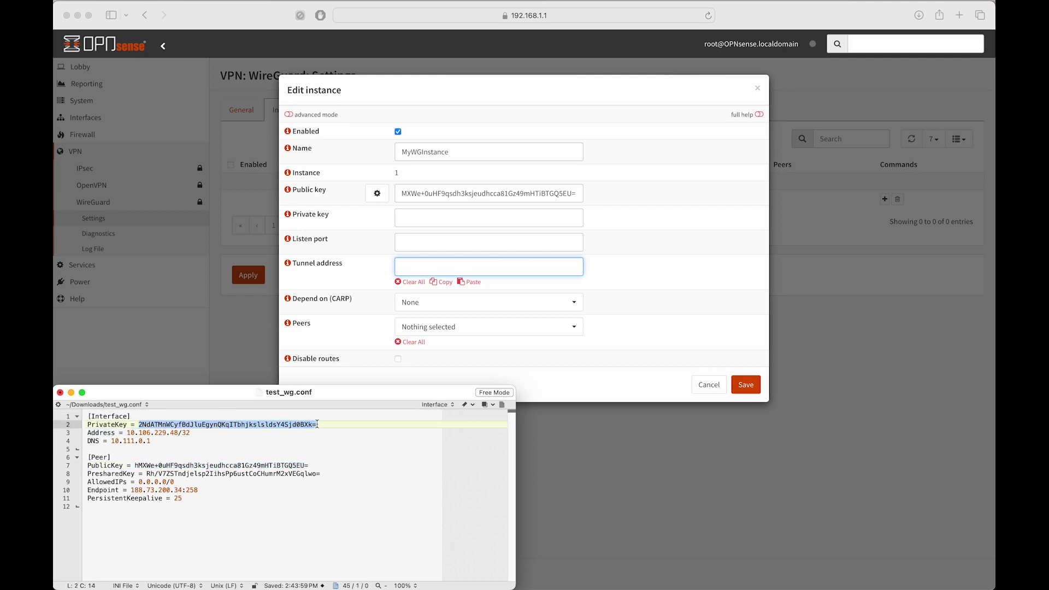
pyautogui.click(455, 213)
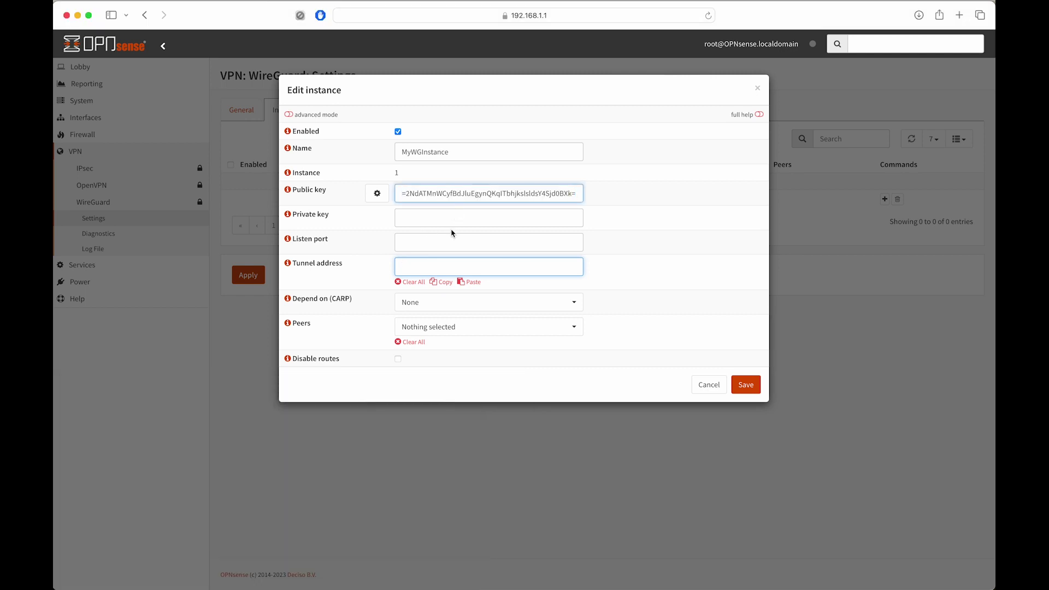
pyautogui.press('super+a')
pyautogui.press('super+c')
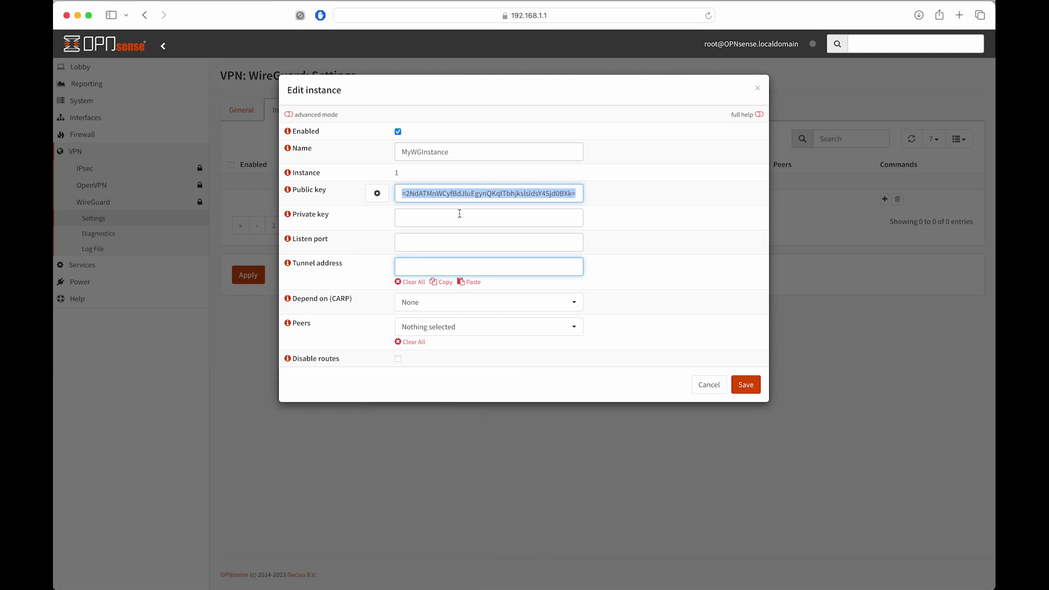
pyautogui.press('BackSpace')
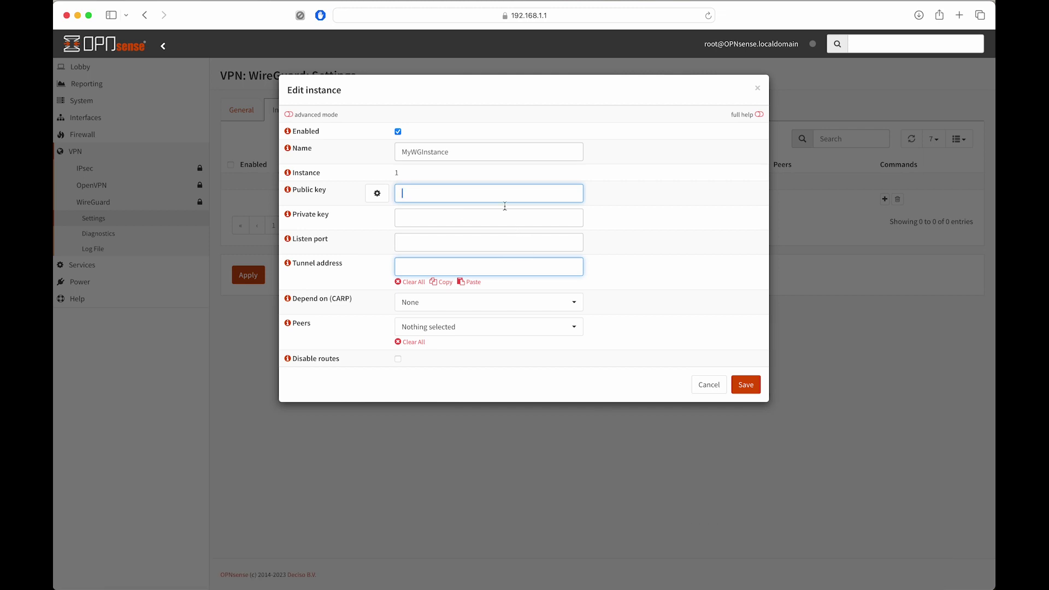
pyautogui.click(449, 218)
pyautogui.press('super+v')
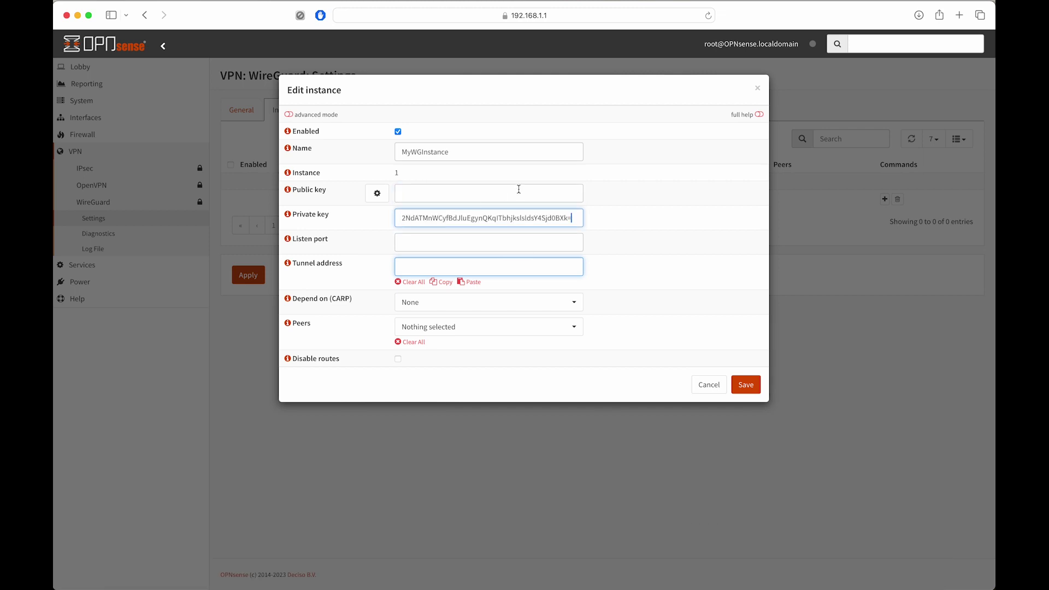
# - Re-paste the provider's PublicKey into the instance's public key field
pyautogui.click(515, 191)
pyautogui.click(787, 572)
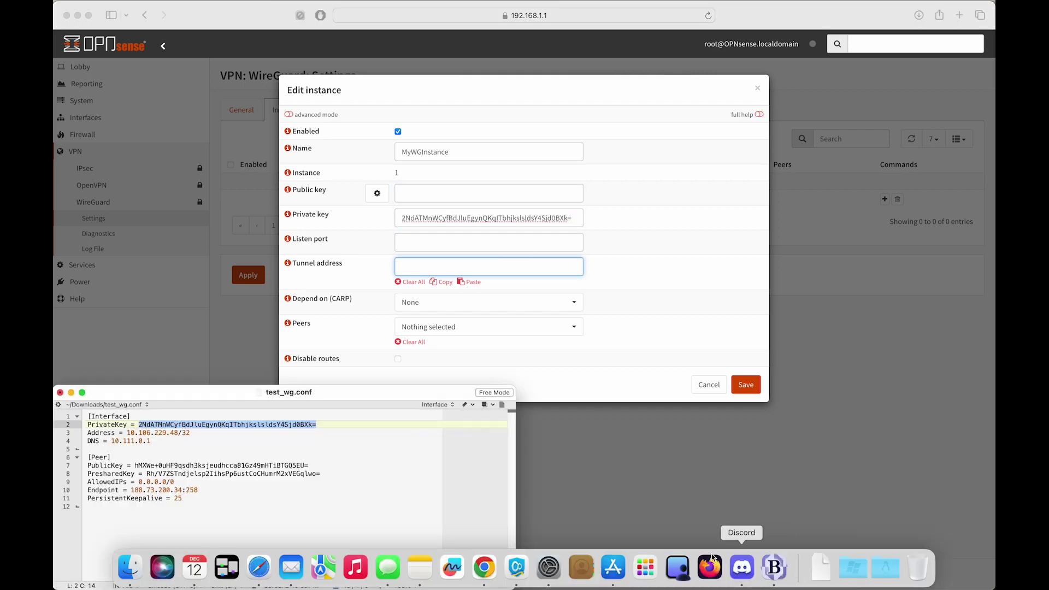
pyautogui.moveTo(135, 464); pyautogui.dragTo(317, 464)
pyautogui.press('super+c')
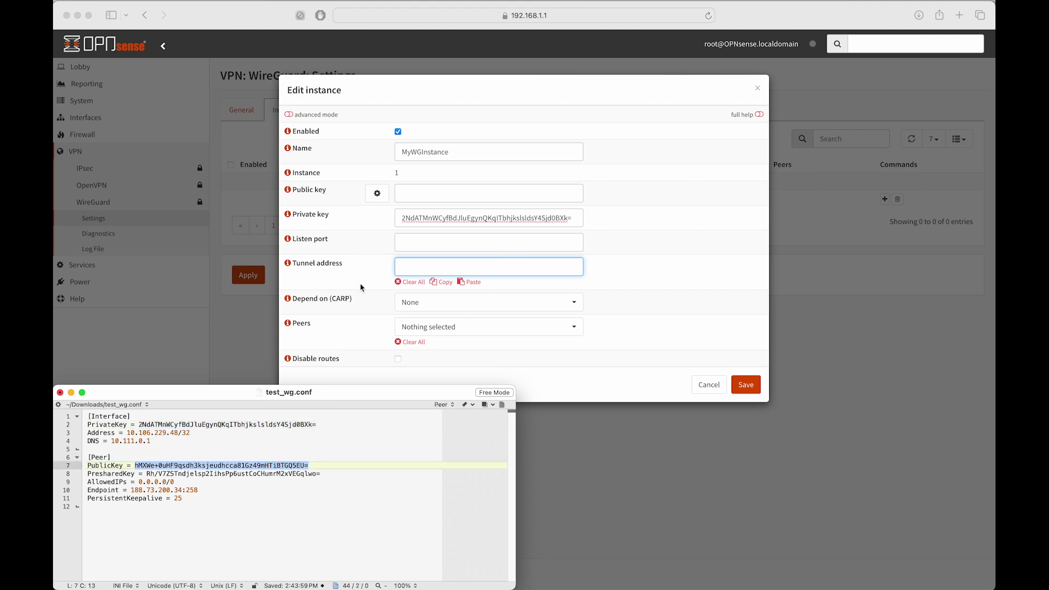
pyautogui.click(422, 195)
pyautogui.press('super+v')
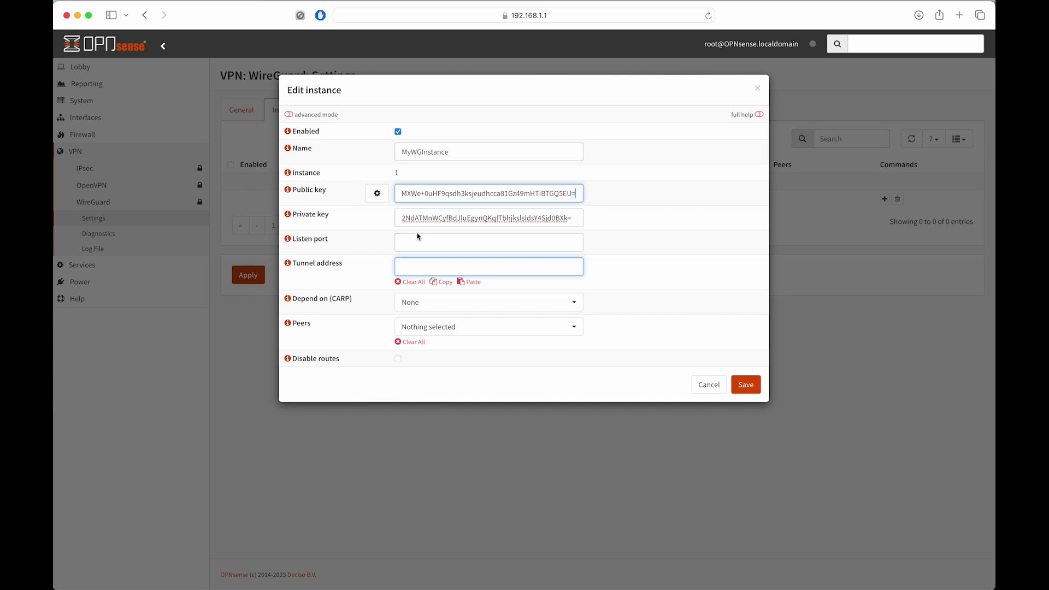
pyautogui.click(416, 239)
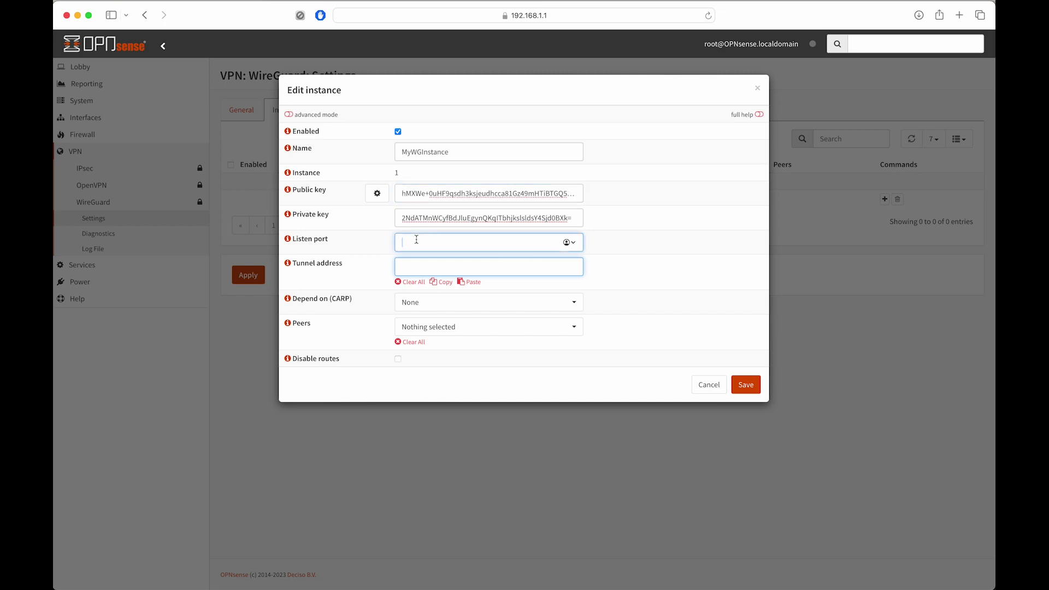
# - Enter listen port 51280 and tunnel address 10.106.229.48/32 copied from test_wg.conf
pyautogui.write('51280')
pyautogui.click(415, 269)
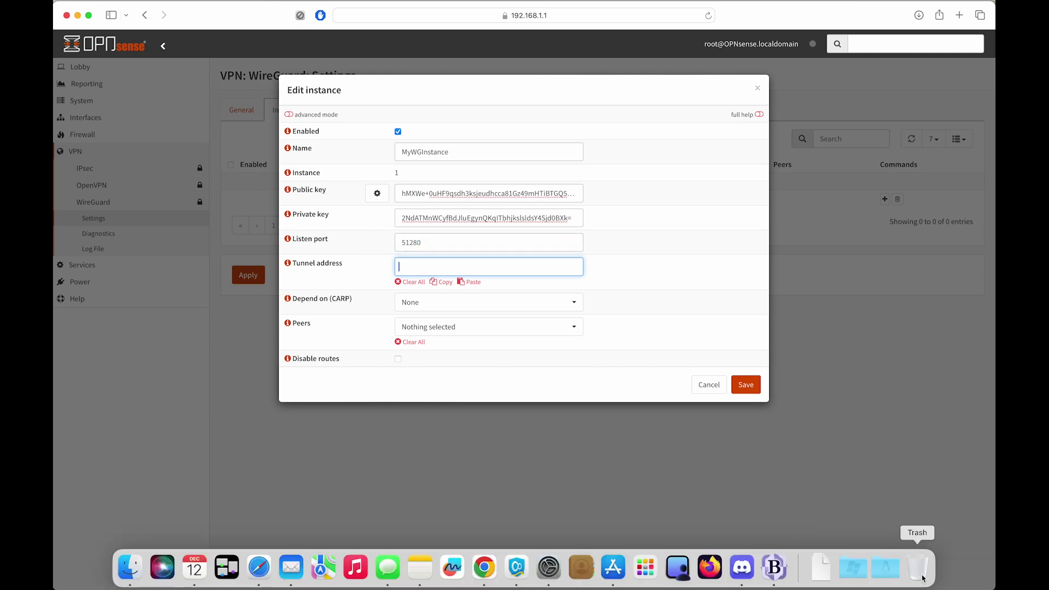
pyautogui.click(774, 571)
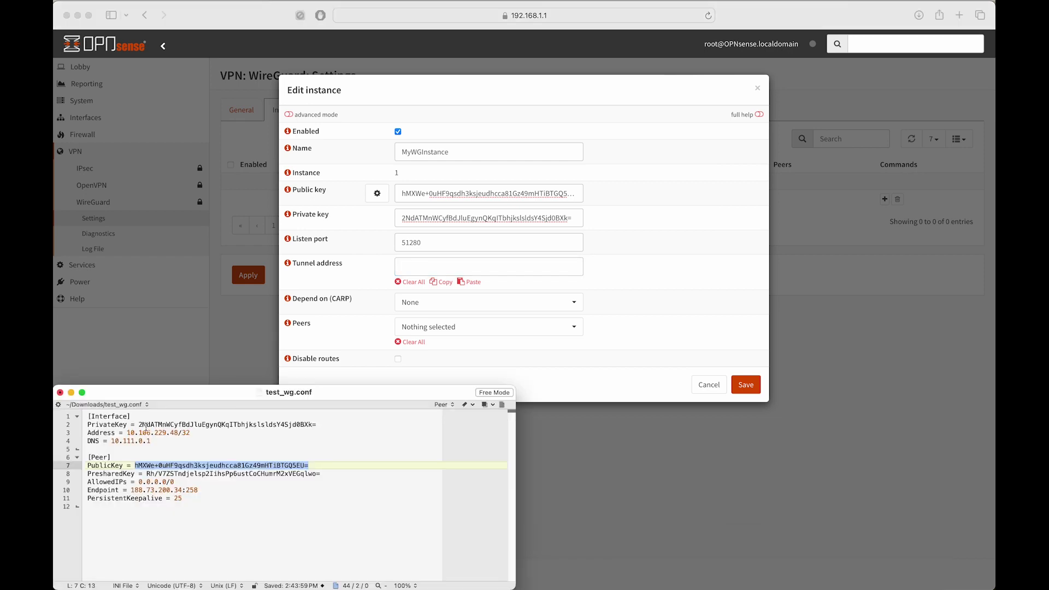
pyautogui.moveTo(128, 433); pyautogui.dragTo(195, 433)
pyautogui.press('super+c')
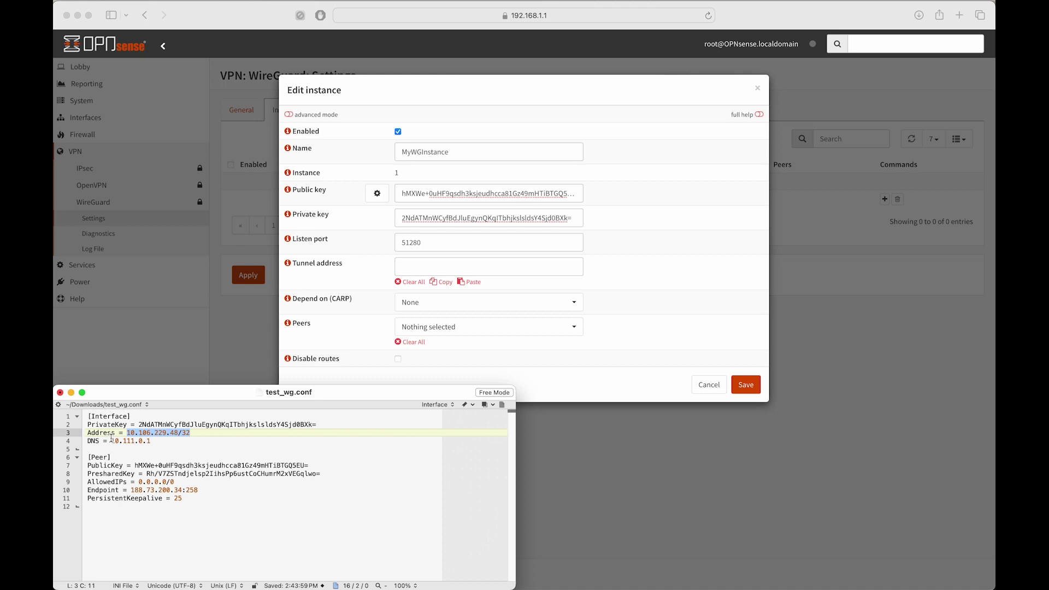
pyautogui.click(419, 266)
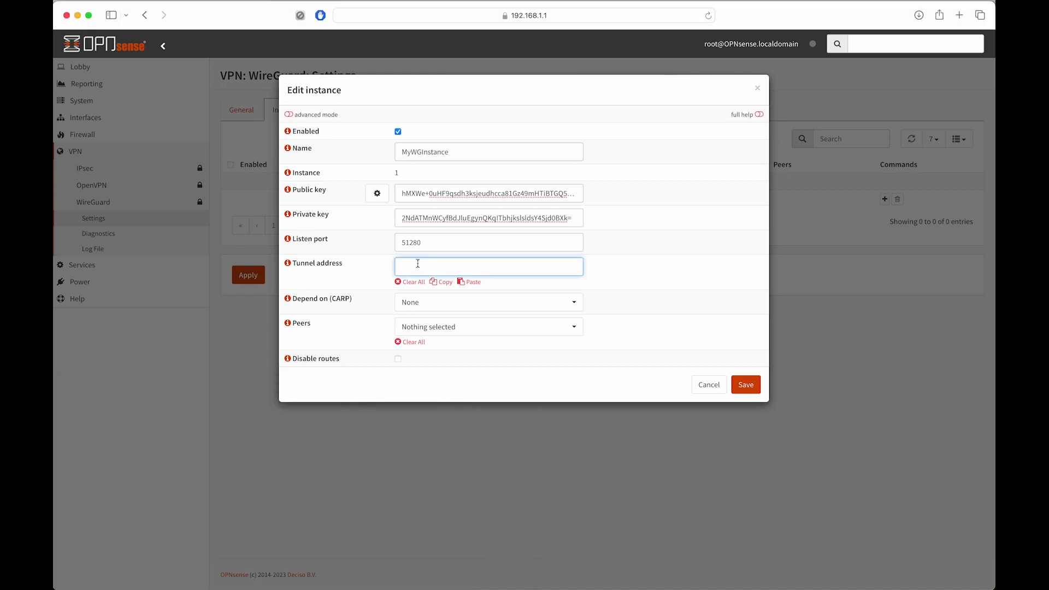
pyautogui.press('super+v')
pyautogui.press('Return')
# - In advanced mode, paste DNS server 10.111.0.1 and begin typing gateway 10.106.229
pyautogui.click(289, 114)
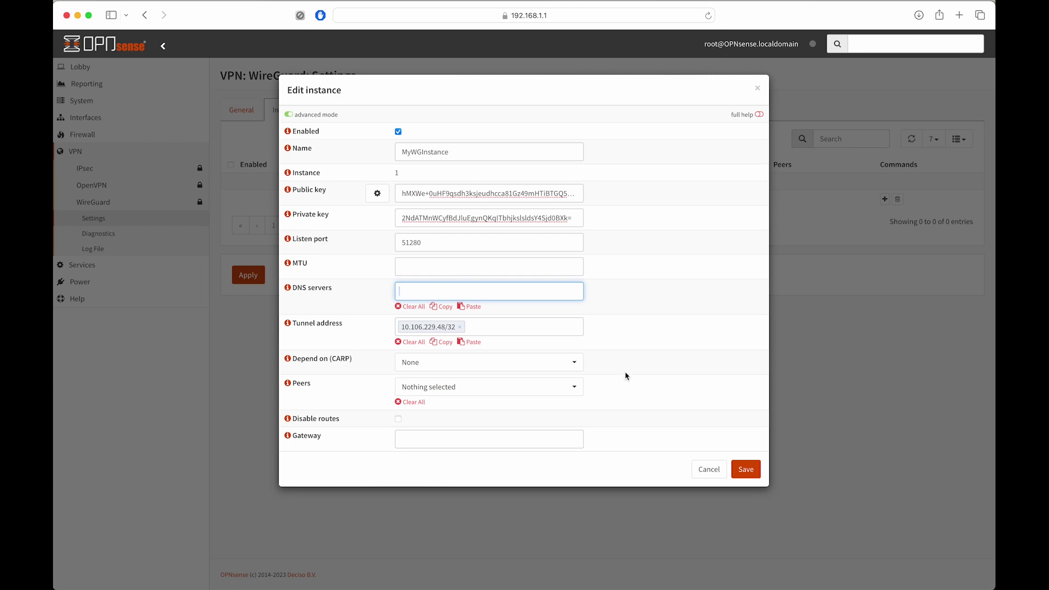
pyautogui.moveTo(731, 589)
pyautogui.click(774, 578)
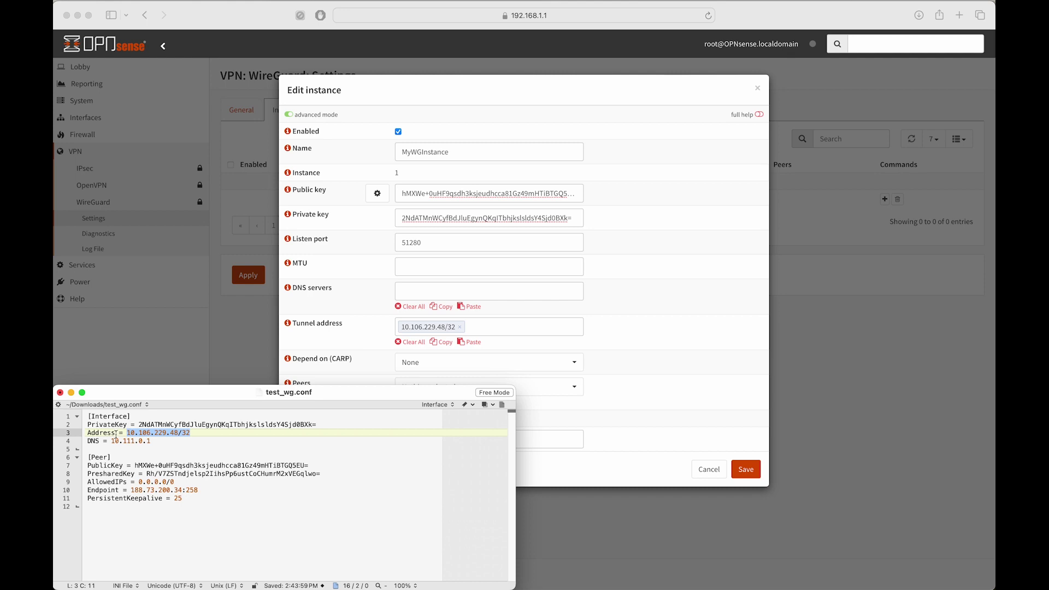
pyautogui.moveTo(112, 441); pyautogui.dragTo(158, 441)
pyautogui.press('super+c')
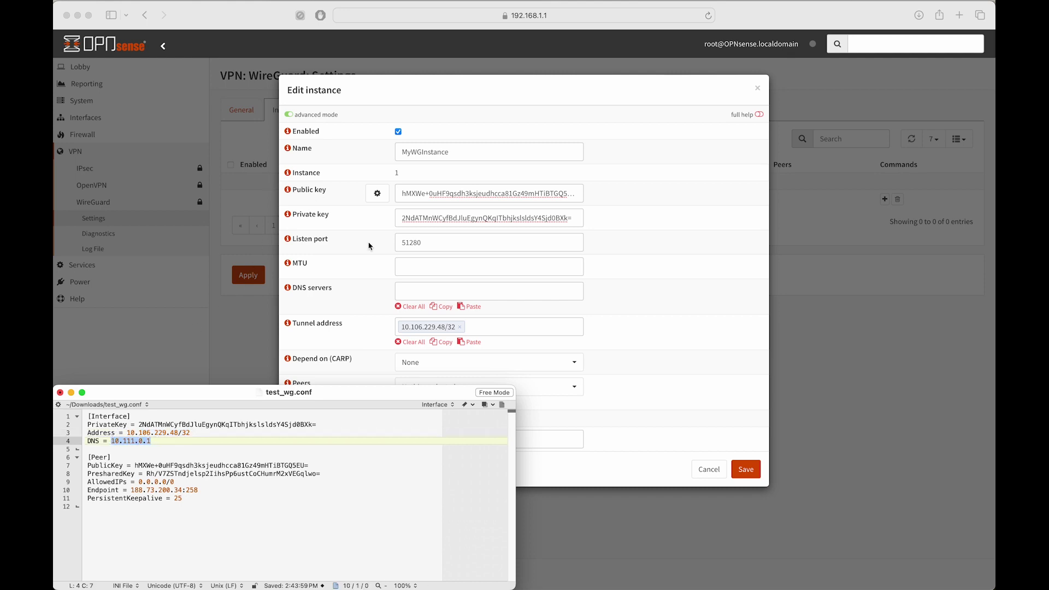
pyautogui.click(410, 290)
pyautogui.press('super+v')
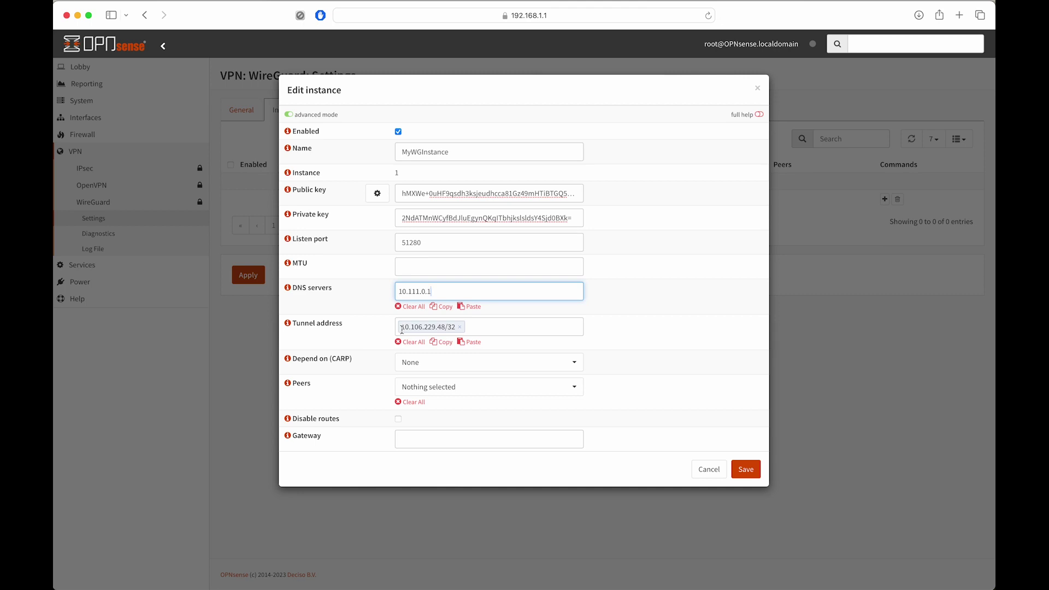
pyautogui.click(412, 436)
pyautogui.write('10.')
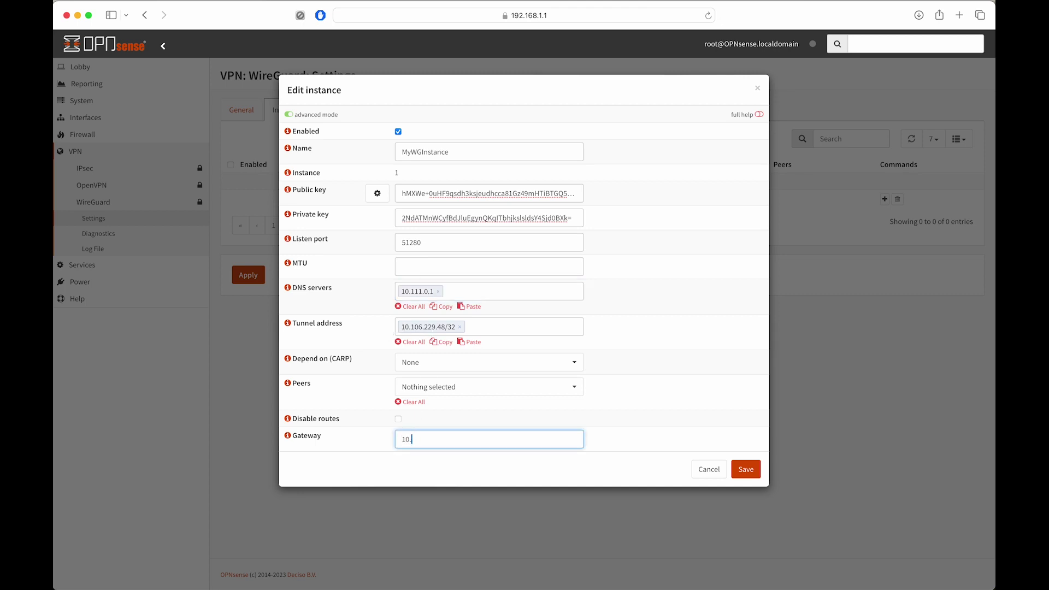
pyautogui.write('106.229.1')
# - Turn on Disable routes, then save and apply MyWGInstance
pyautogui.click(750, 480)
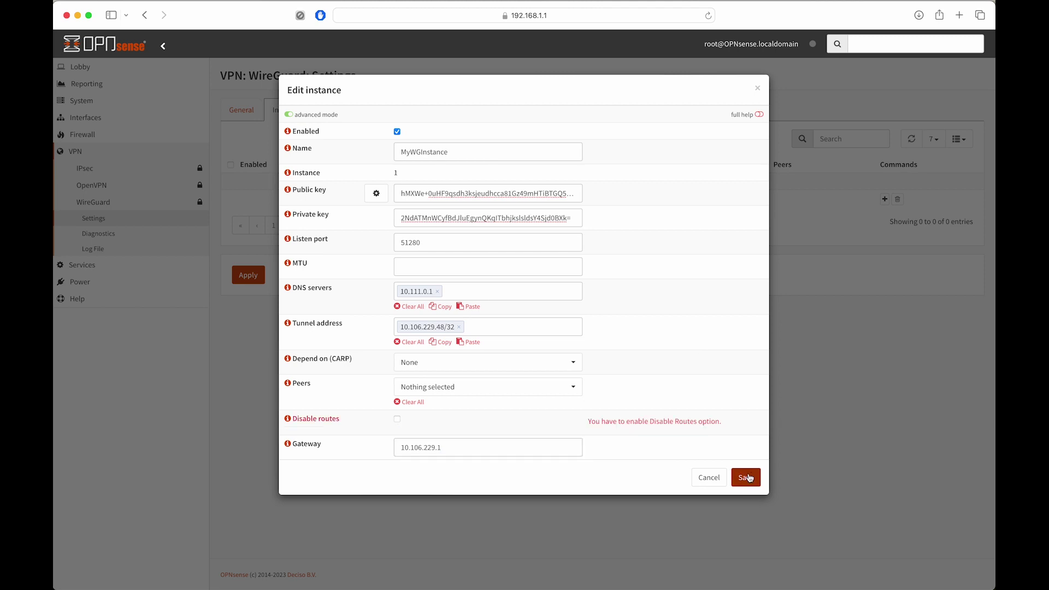
pyautogui.click(397, 421)
pyautogui.click(751, 482)
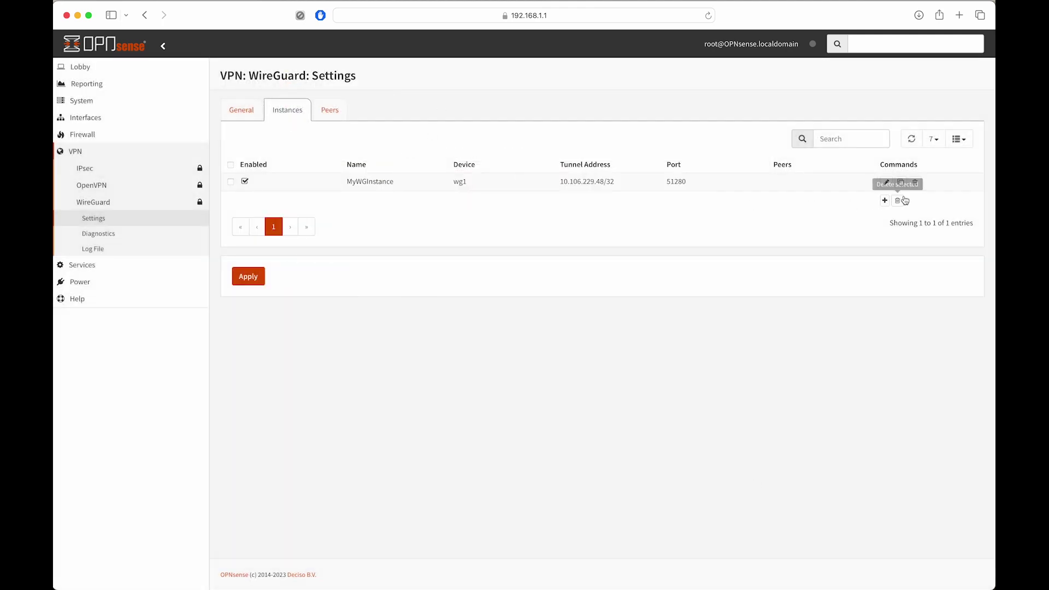
pyautogui.click(252, 278)
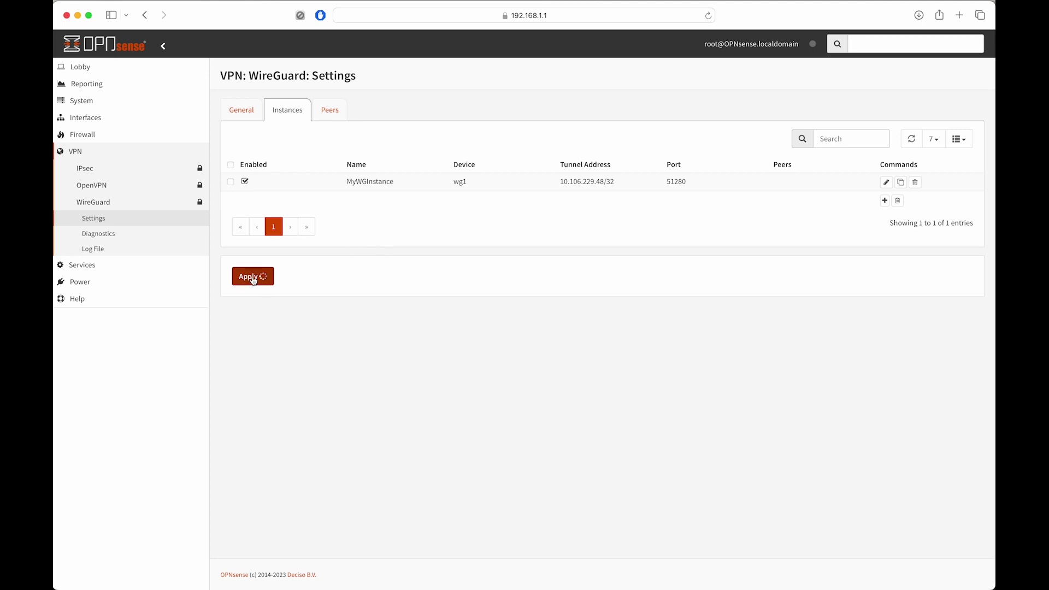
# - Link MyWGPeer to MyWGInstance, save and apply, and view General settings
pyautogui.click(334, 114)
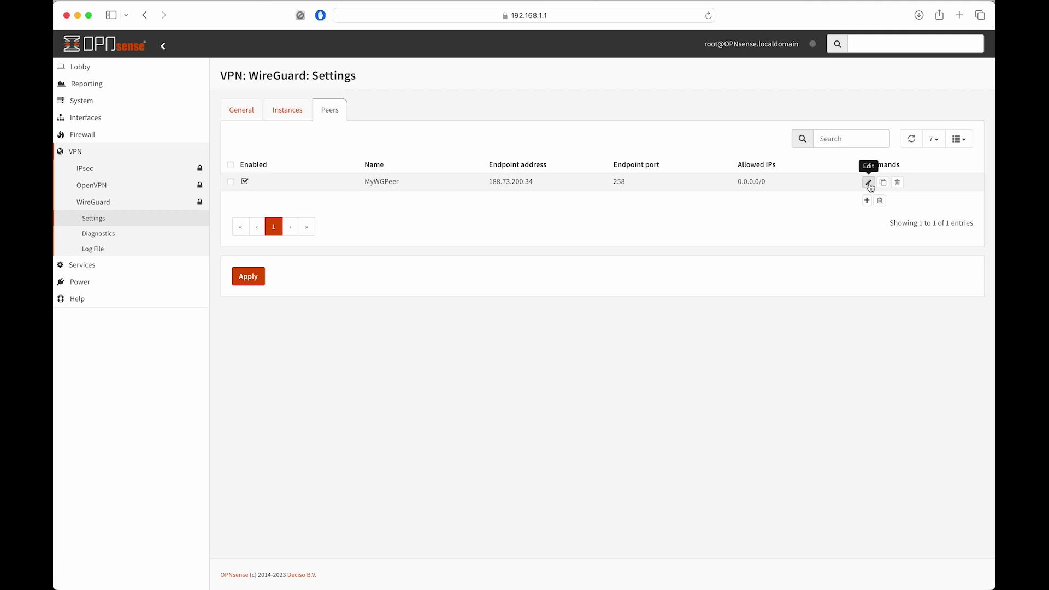
pyautogui.click(868, 183)
pyautogui.click(461, 319)
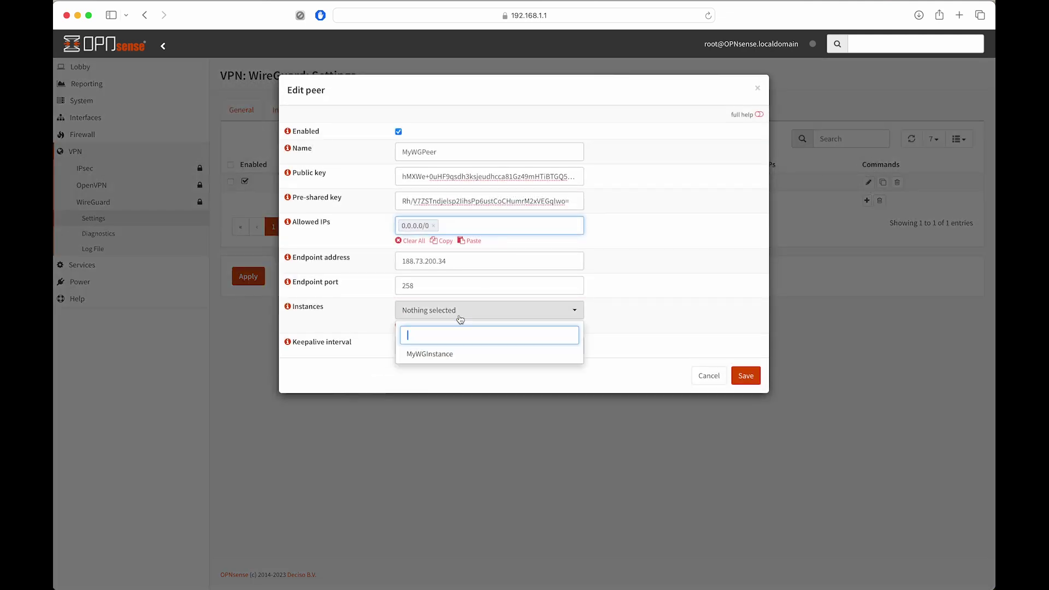
pyautogui.click(446, 355)
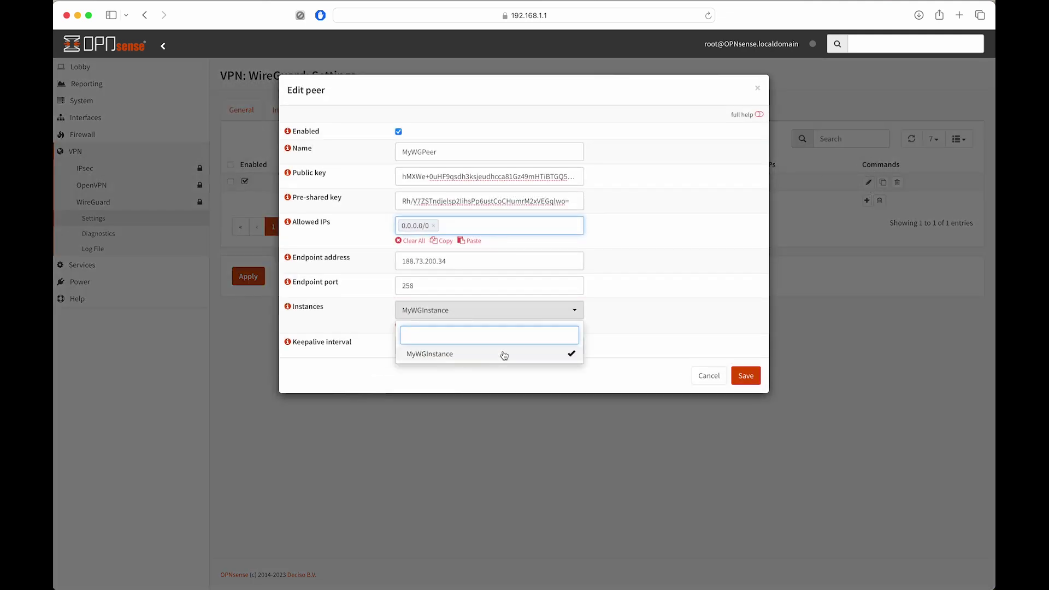
pyautogui.click(747, 376)
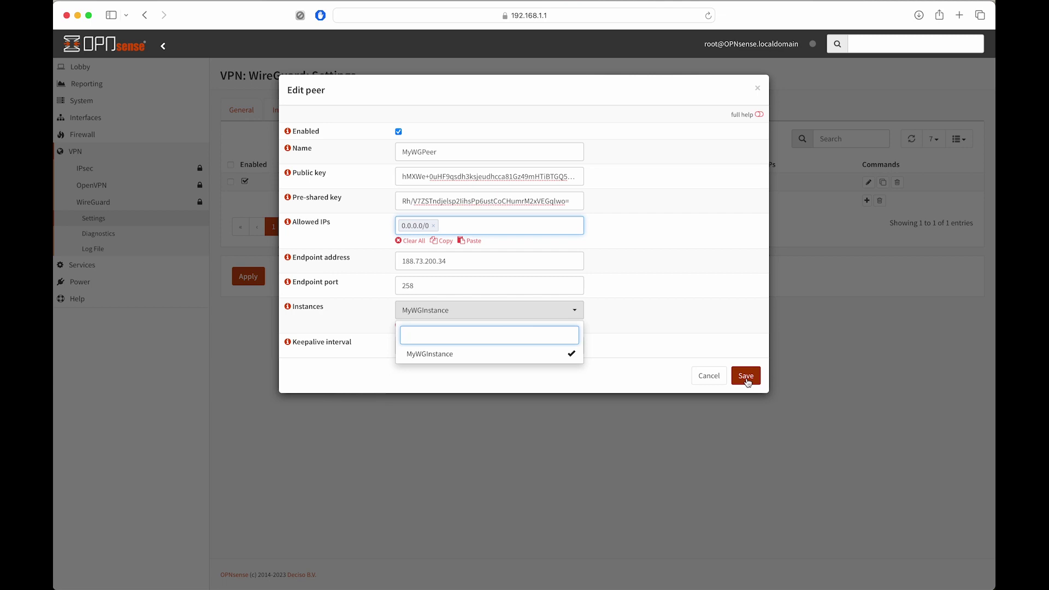
pyautogui.click(257, 282)
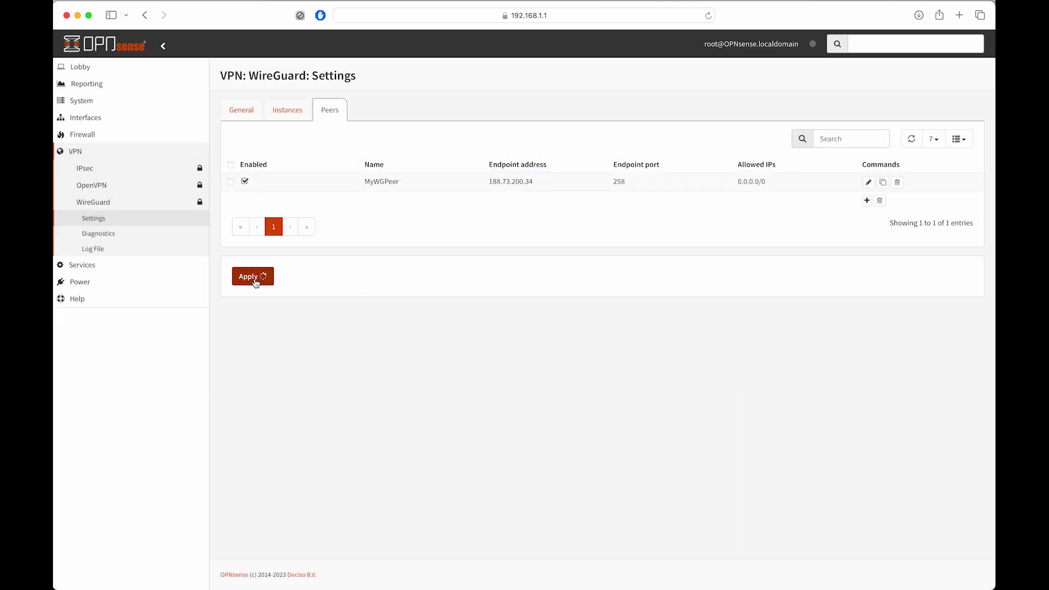
pyautogui.click(244, 112)
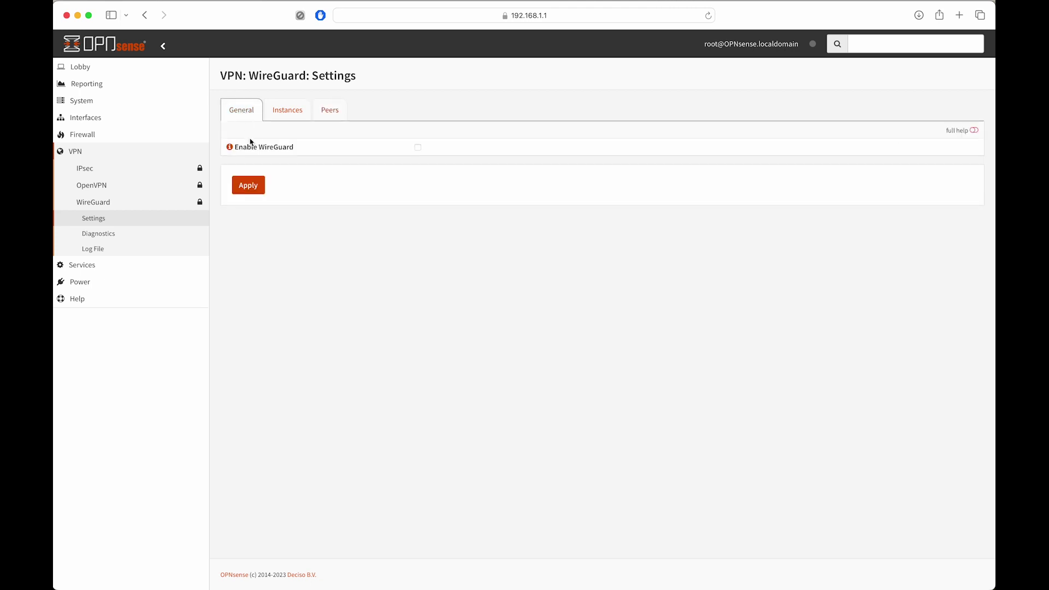
# - Enable WireGuard, apply the change, and view the WireGuard Diagnostics page showing wg1 up
pyautogui.click(420, 148)
pyautogui.click(253, 186)
pyautogui.click(98, 234)
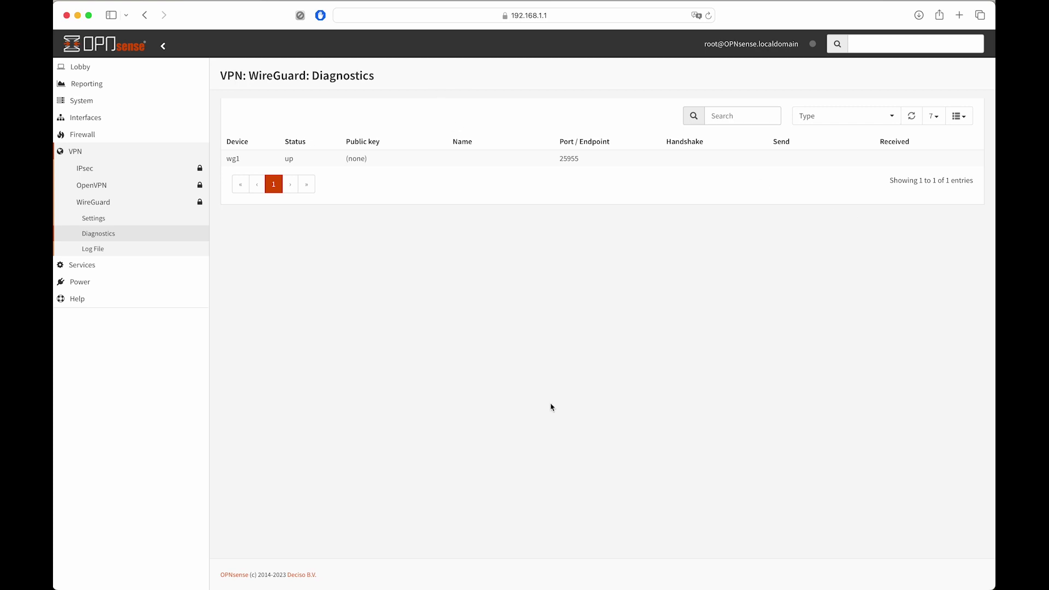
pyautogui.moveTo(773, 574)
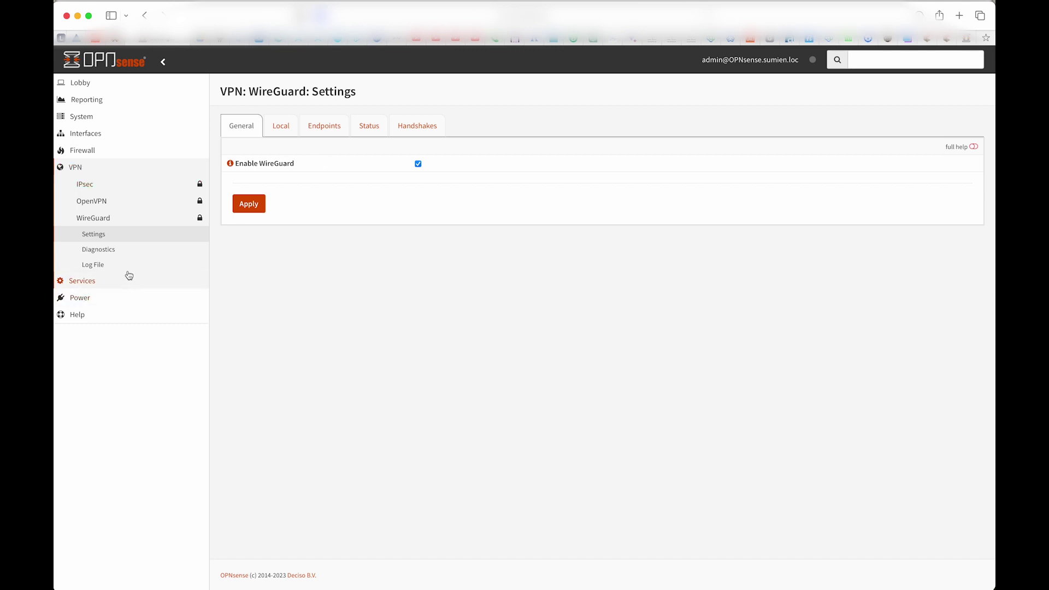
# - Check the working firewall's WireGuard Diagnostics, showing wg1 with 108.56 MB sent and 124.46 MB received
pyautogui.click(128, 253)
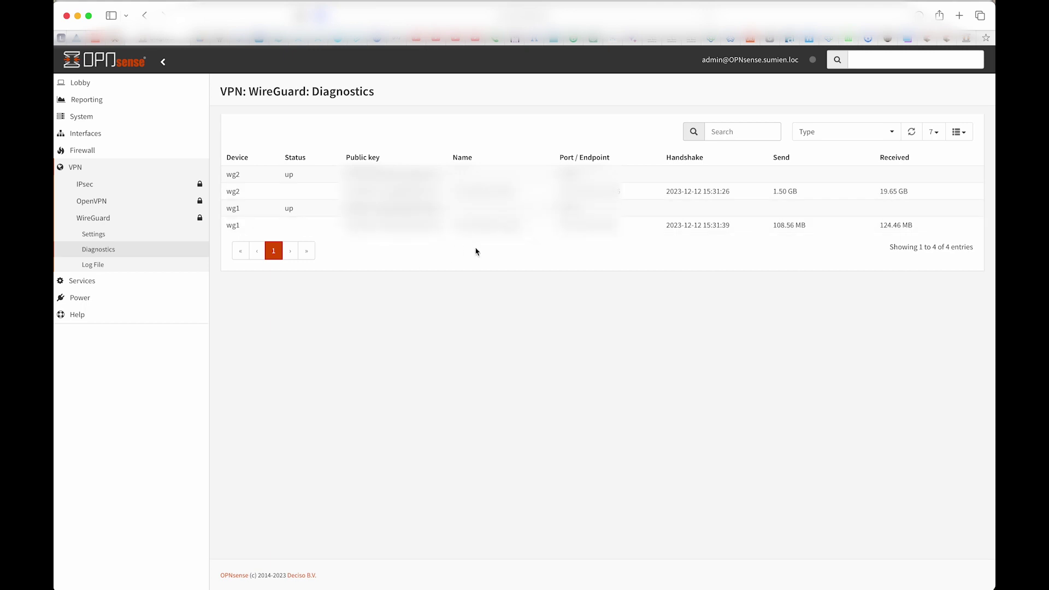
pyautogui.moveTo(227, 574)
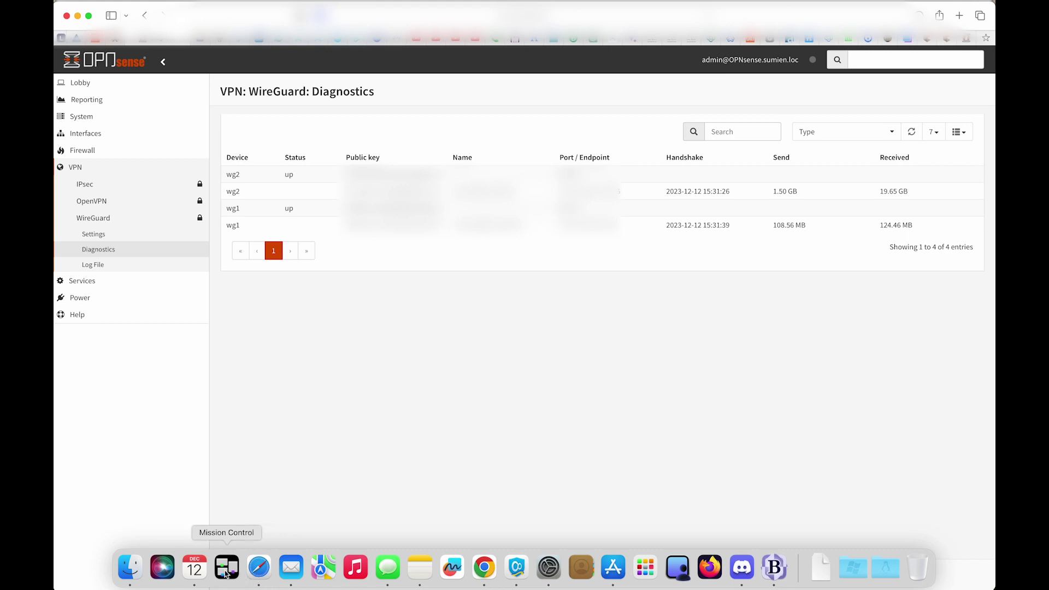
pyautogui.rightClick(253, 573)
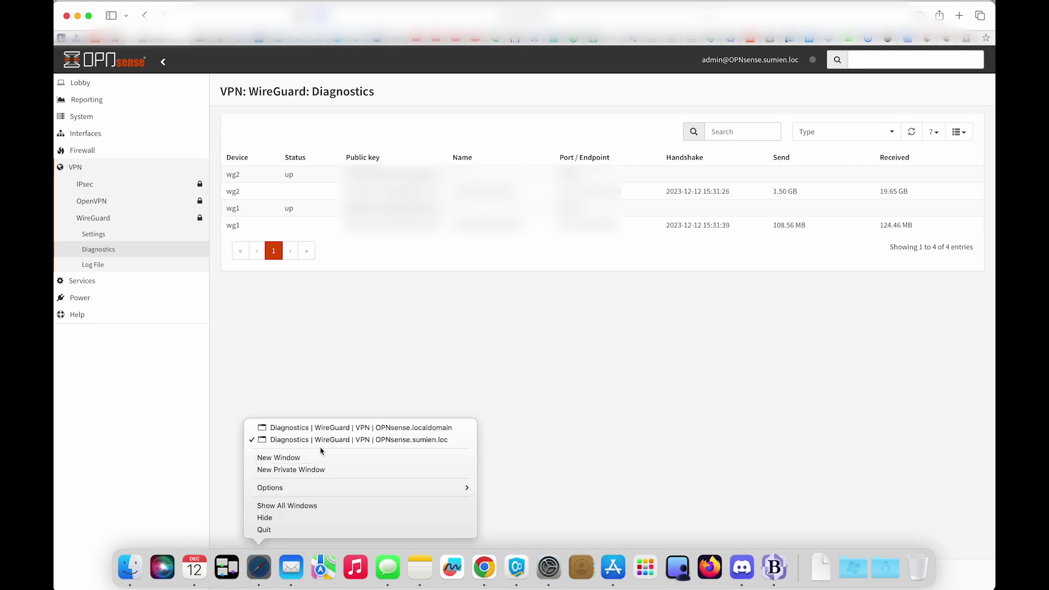
# - Switch back to OPNsense.localdomain's Diagnostics window, showing wg1 up on port 25955 with no handshake
pyautogui.click(344, 430)
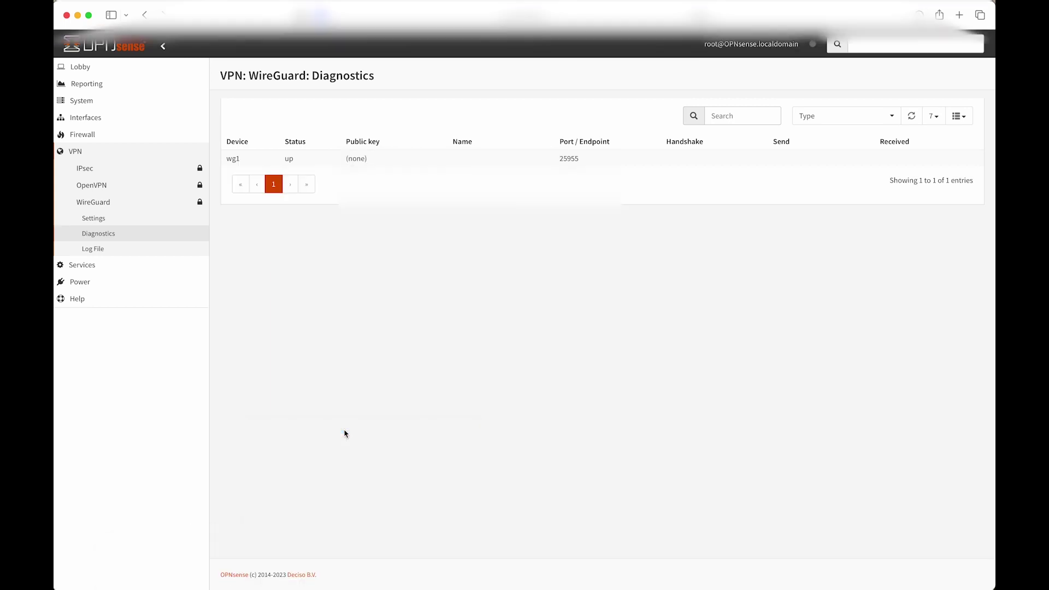